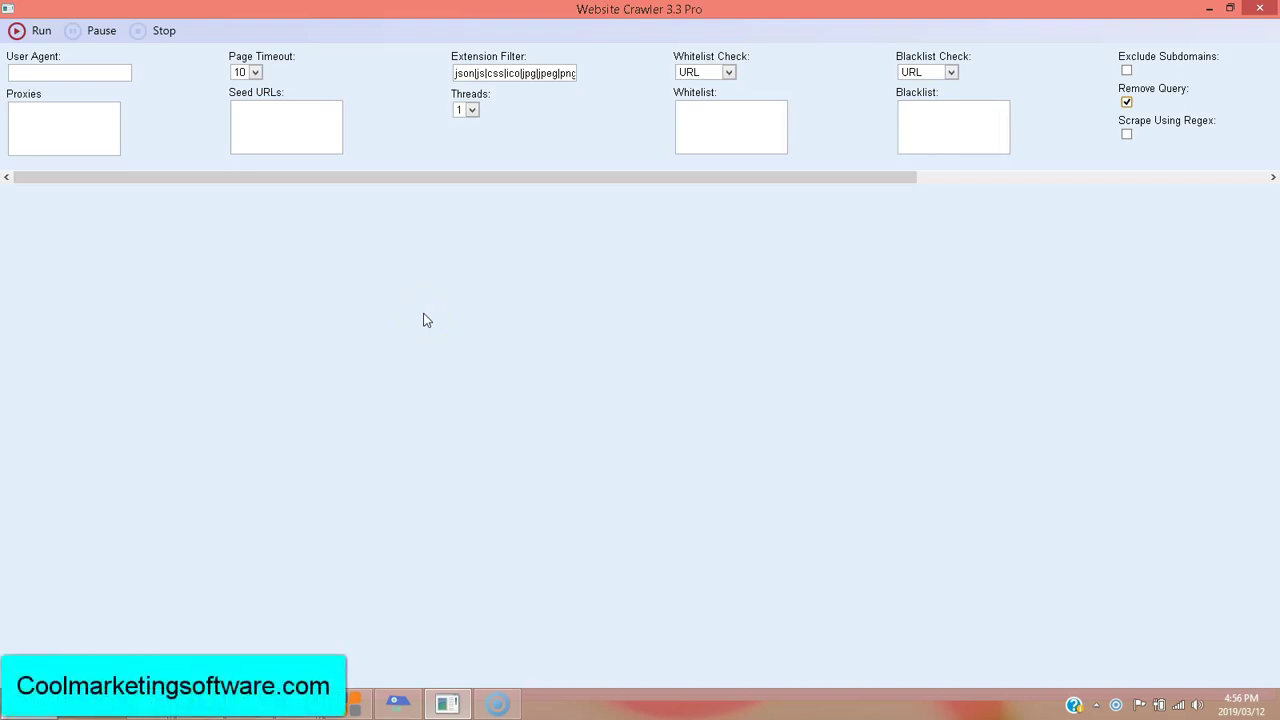
{"action": "left_click", "coordinate": [153, 316]}
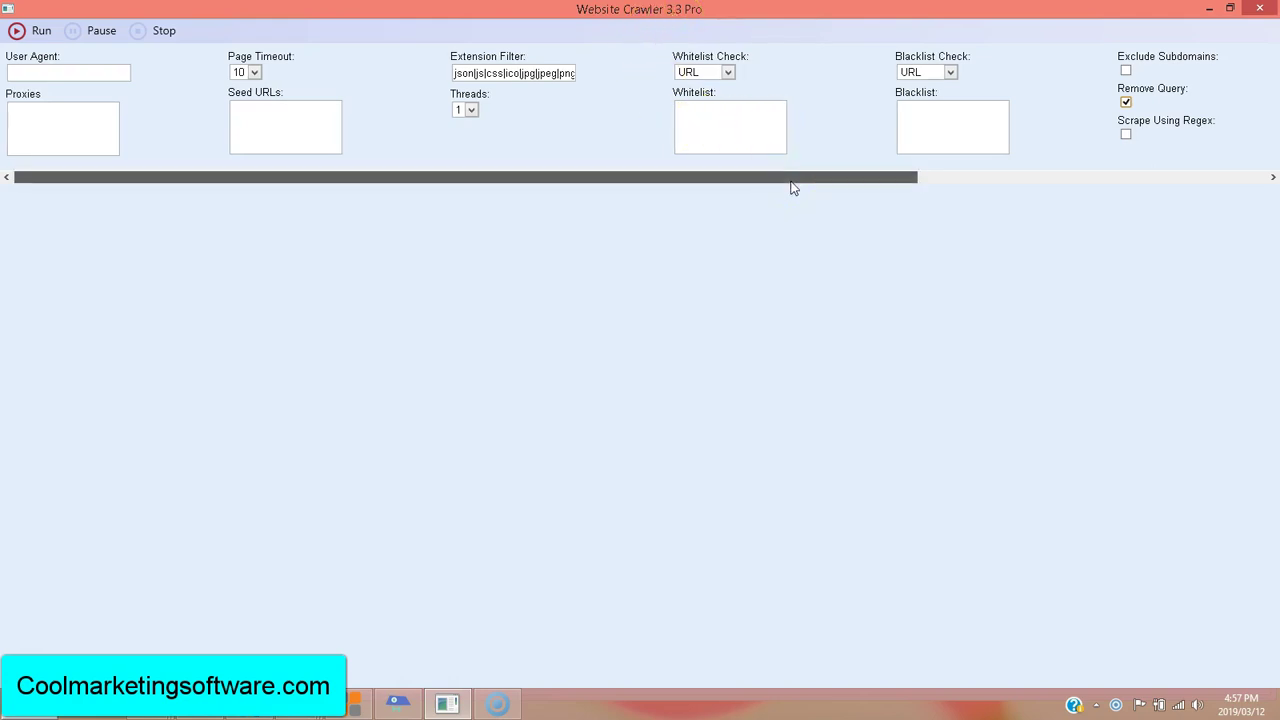
{"action": "mouse_move", "coordinate": [791, 183]}
{"action": "left_mouse_down"}
{"action": "mouse_move", "coordinate": [883, 176]}
{"action": "mouse_move", "coordinate": [768, 181]}
{"action": "left_mouse_up"}
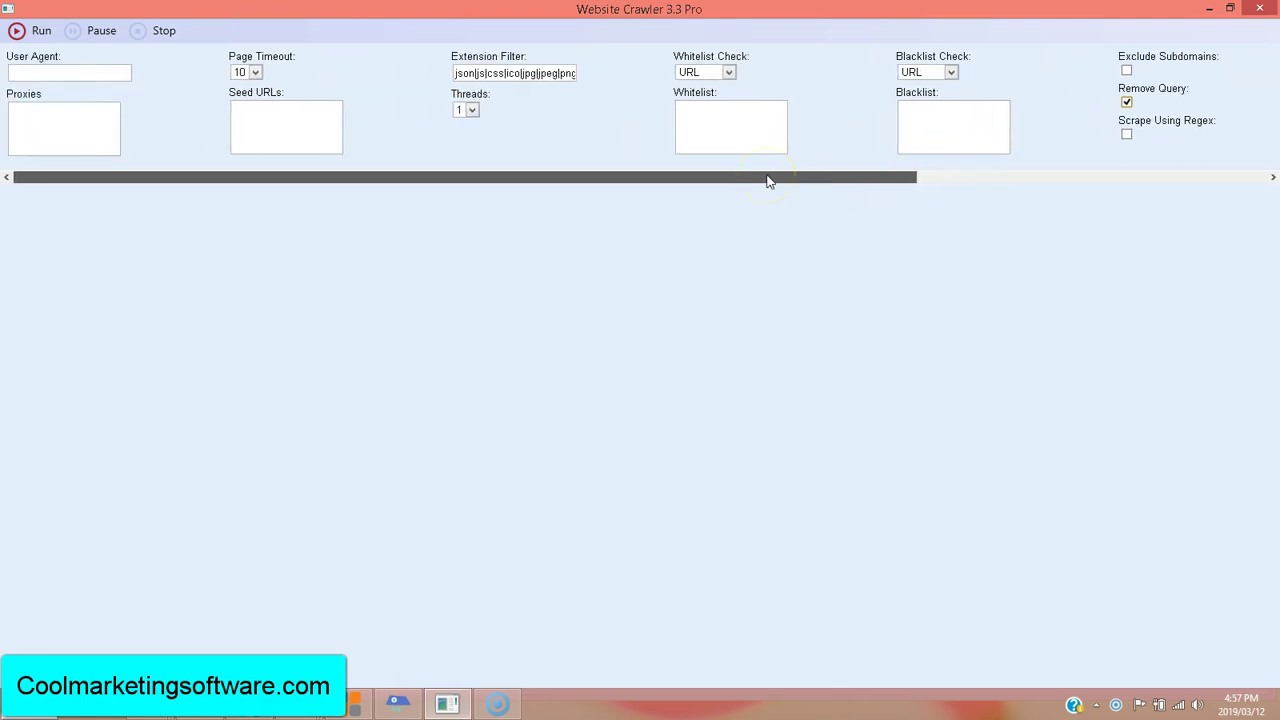
{"action": "left_click", "coordinate": [271, 116]}
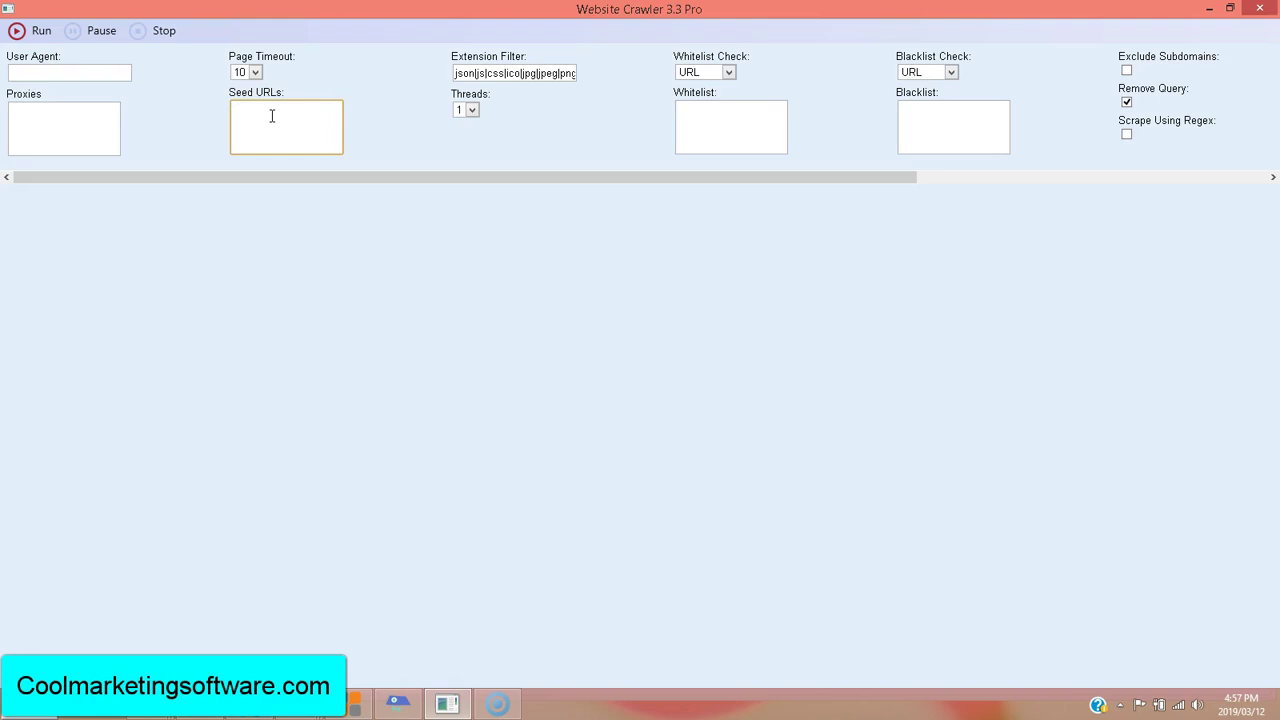
{"action": "type", "text": "http://www.quickregisterseo.com"}
{"action": "left_click_drag", "start_coordinate": [755, 177], "coordinate": [33, 47]}
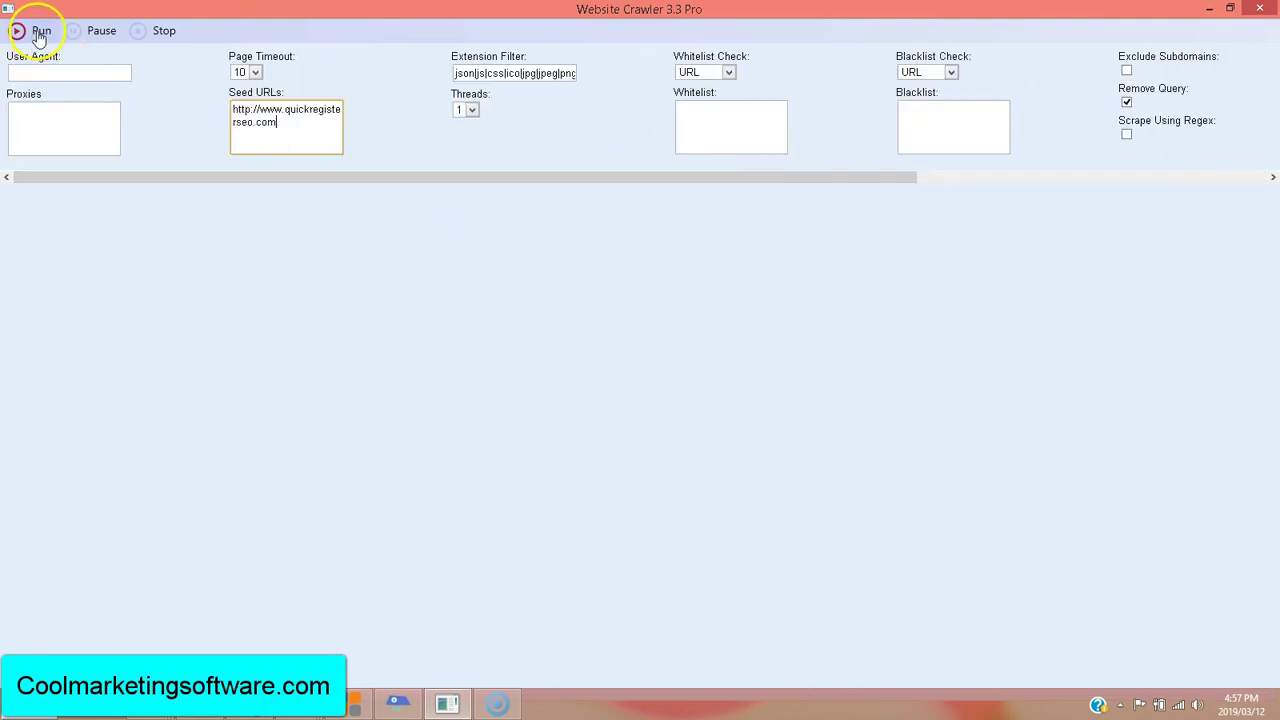
Run the crawl with 5 threads until it reaches 27 pages and 17 results
{"action": "left_click", "coordinate": [40, 32]}
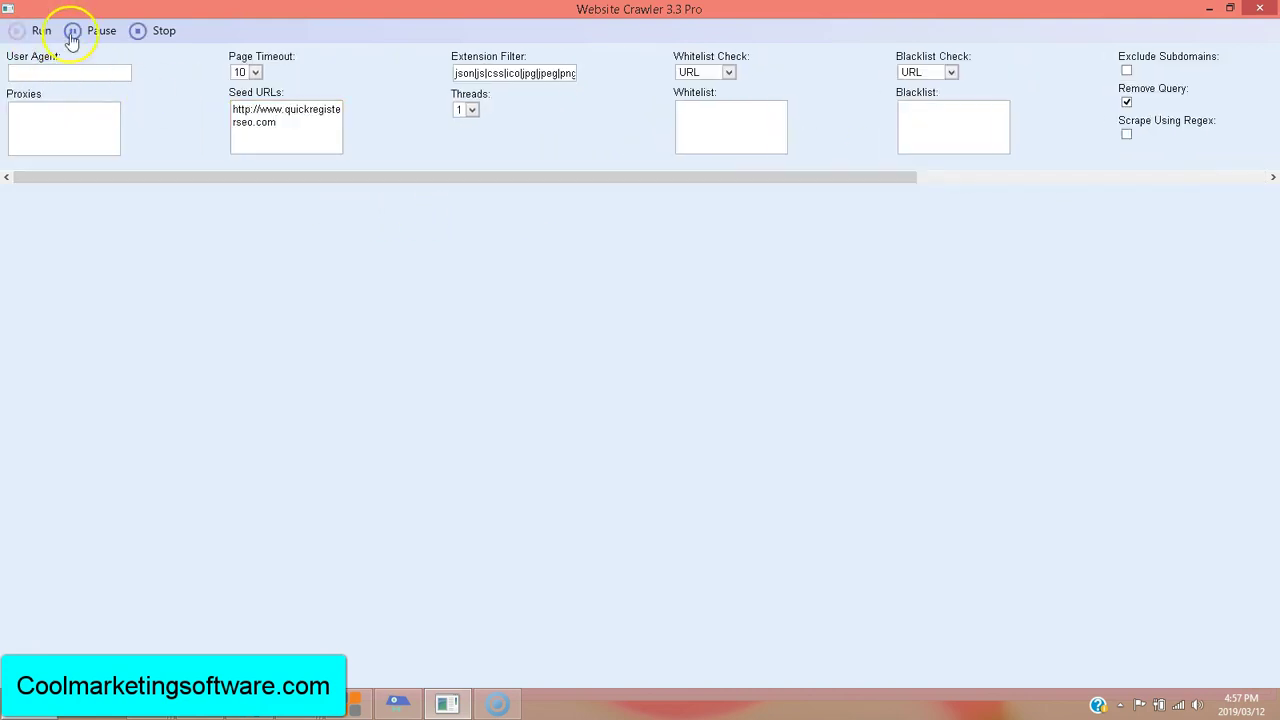
{"action": "left_click", "coordinate": [472, 111]}
{"action": "left_click", "coordinate": [470, 191]}
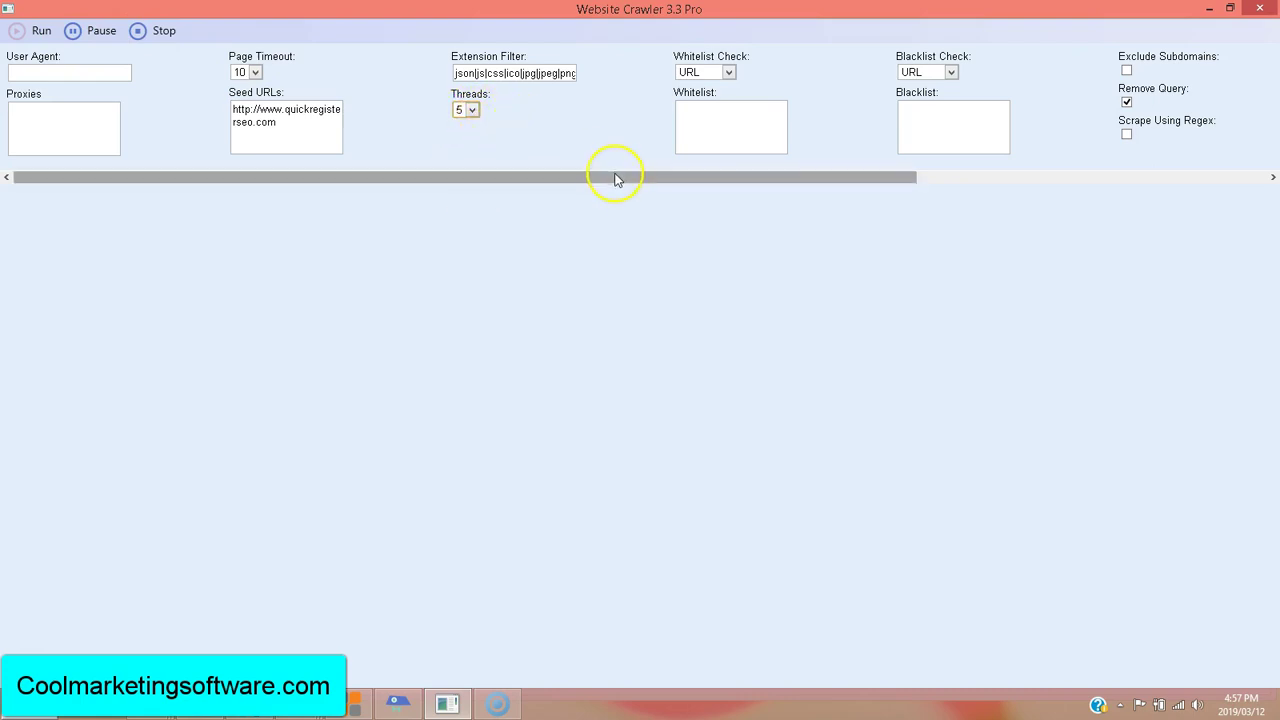
{"action": "left_click_drag", "start_coordinate": [615, 178], "coordinate": [1090, 150]}
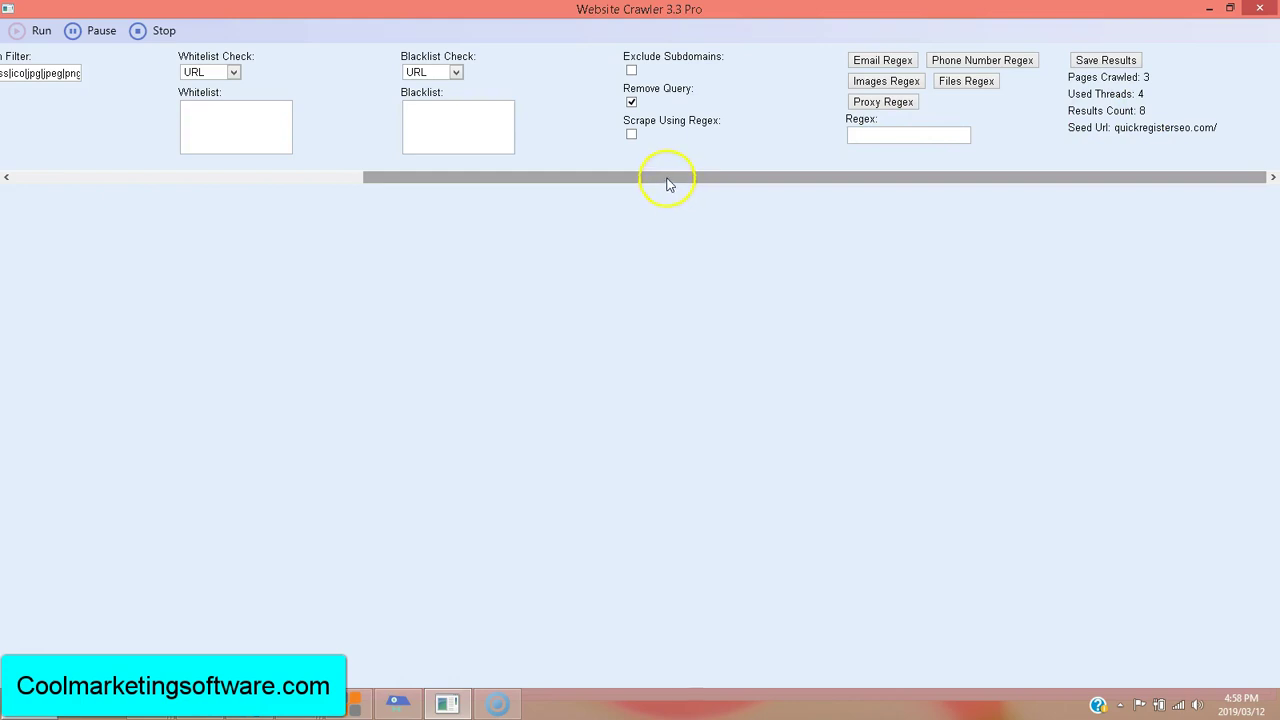
{"action": "left_click_drag", "start_coordinate": [666, 180], "coordinate": [254, 177]}
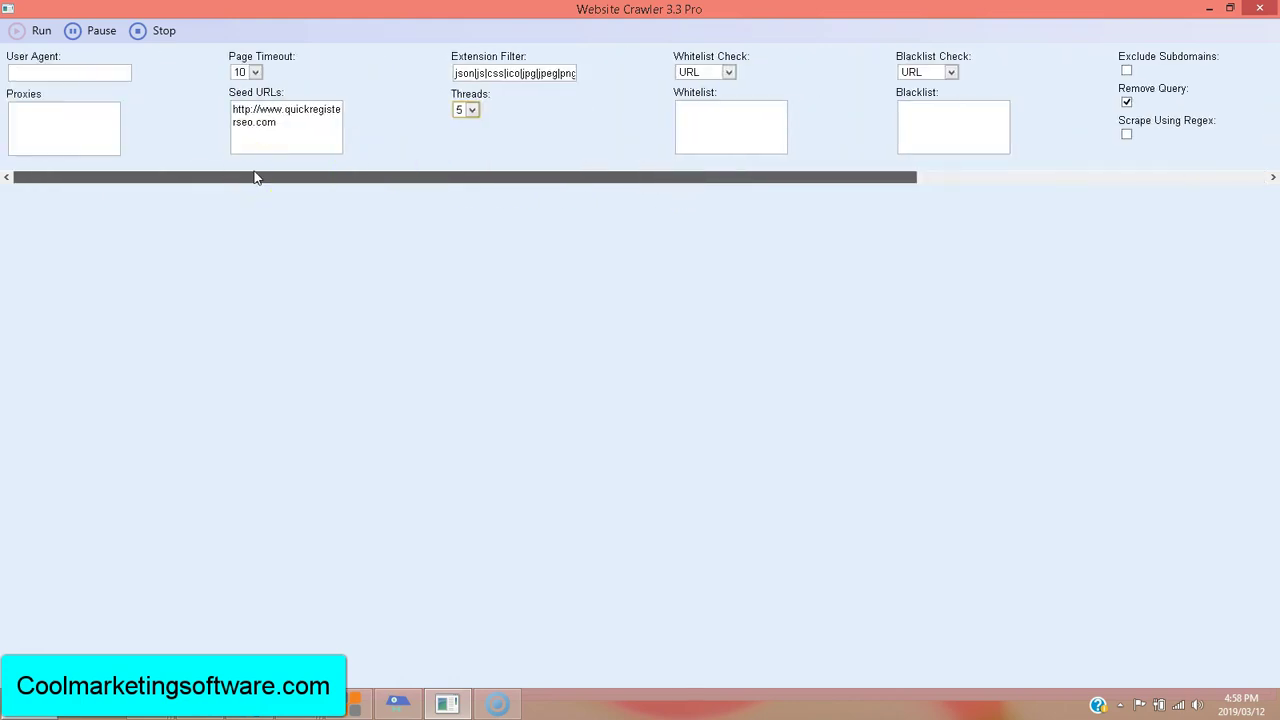
{"action": "left_click", "coordinate": [260, 150]}
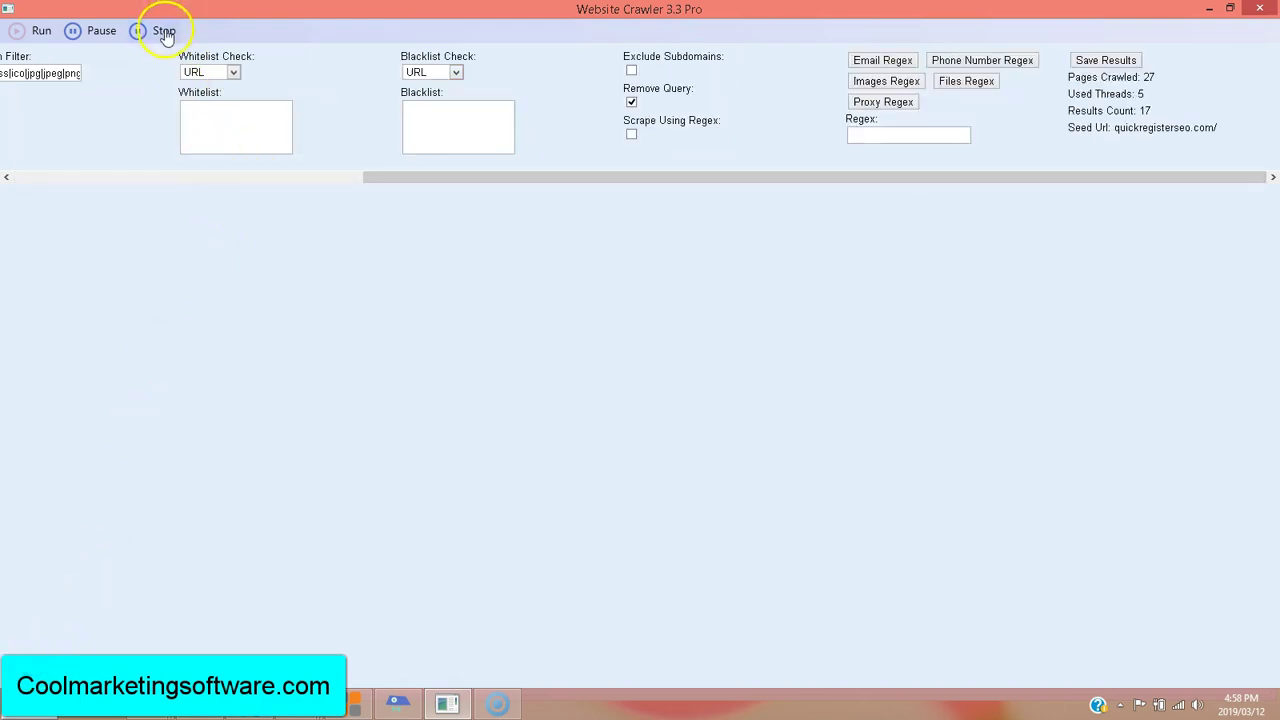
Stop the crawl and save its results as test.csv
{"action": "left_click", "coordinate": [164, 30]}
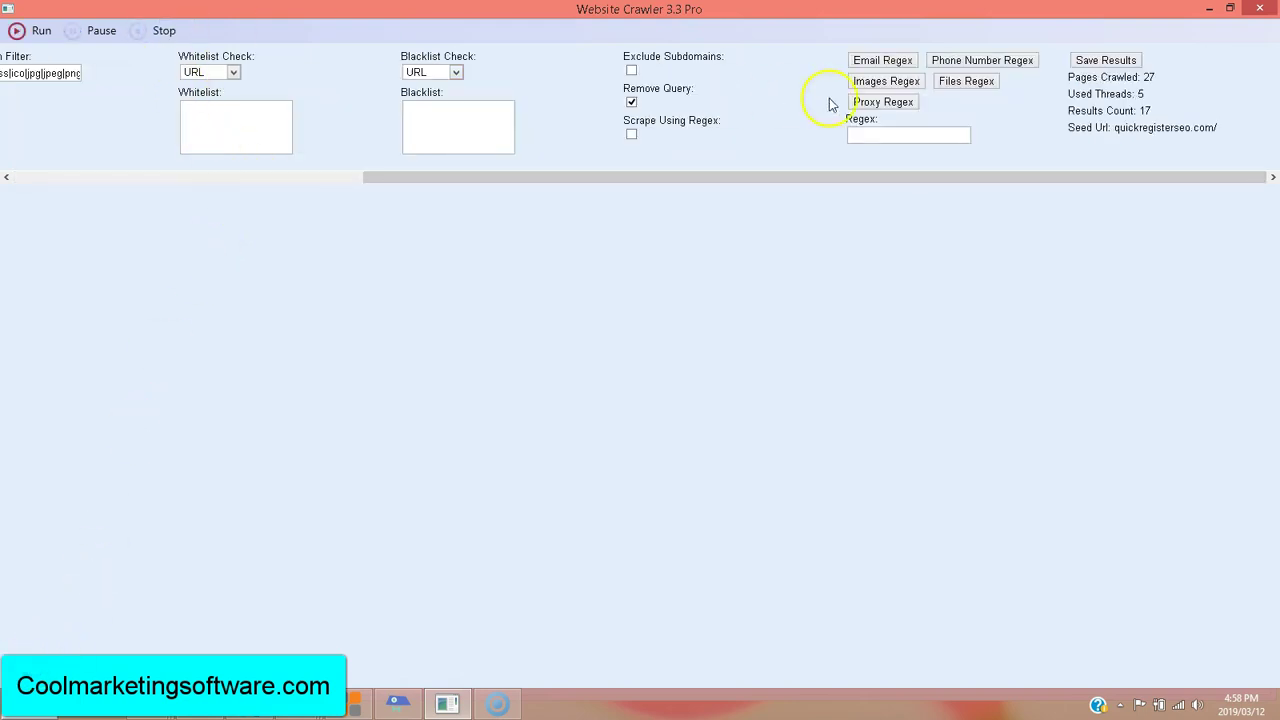
{"action": "left_click", "coordinate": [1101, 62]}
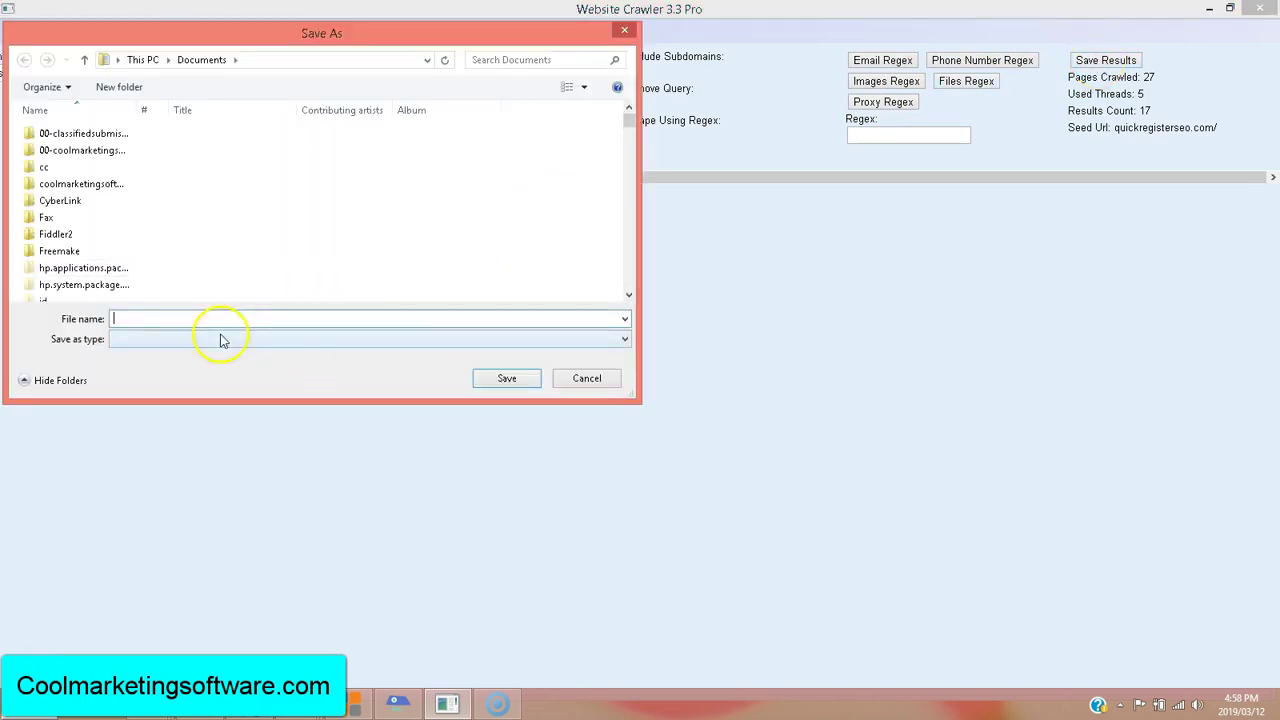
{"action": "type", "text": "test.csv"}
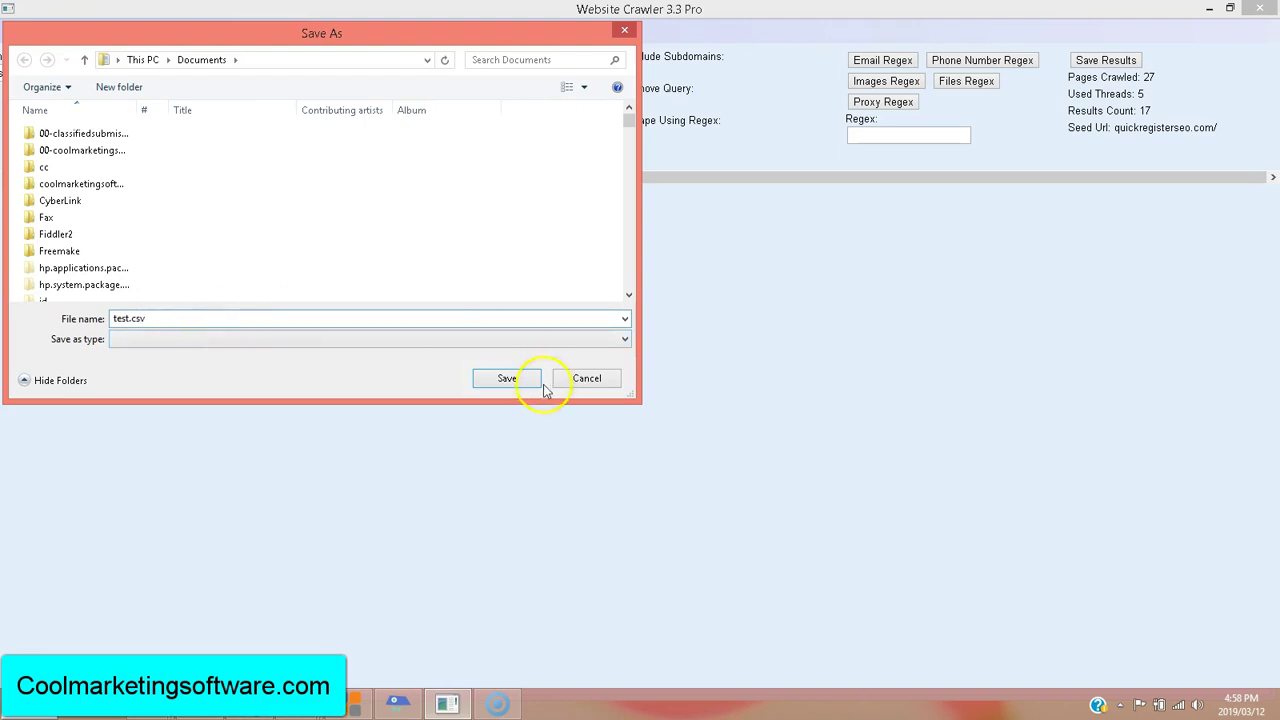
{"action": "left_click", "coordinate": [508, 384]}
{"action": "left_click", "coordinate": [652, 400]}
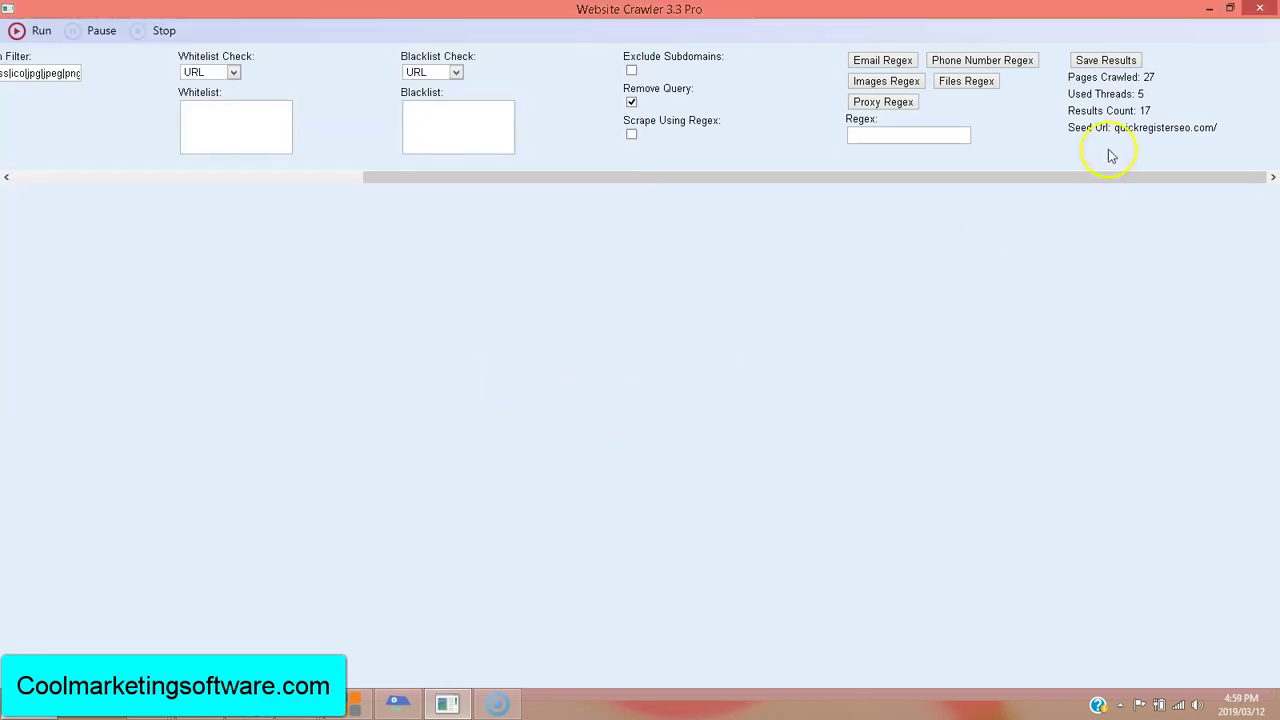
Open the saved test.csv from Documents in TextPad
{"action": "left_click", "coordinate": [1125, 61]}
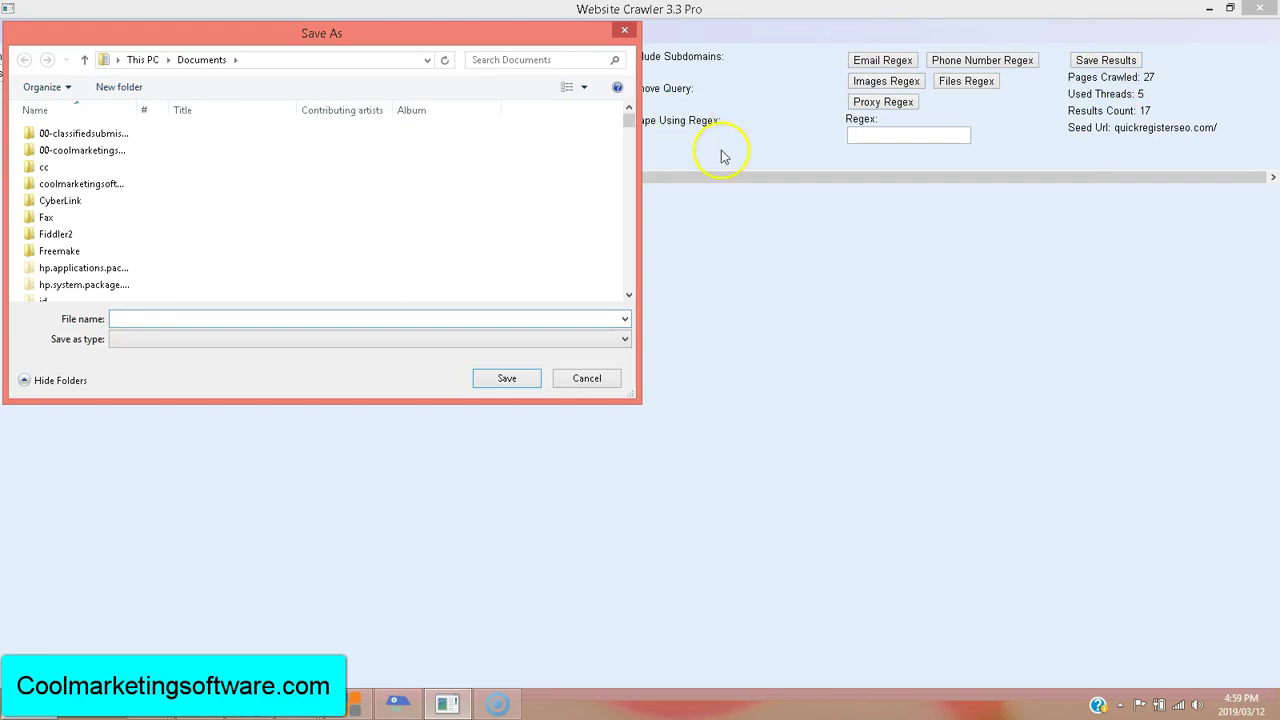
{"action": "left_click_drag", "start_coordinate": [631, 117], "coordinate": [645, 273]}
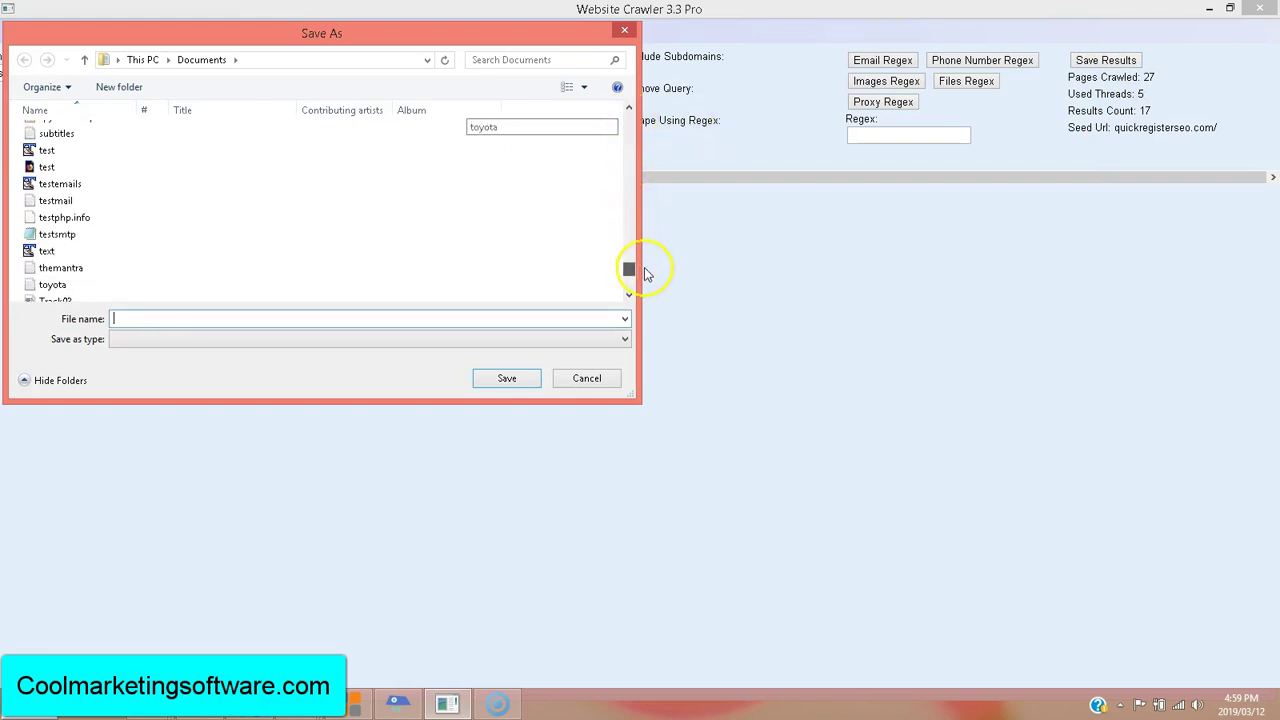
{"action": "left_click", "coordinate": [47, 152]}
{"action": "right_click", "coordinate": [47, 155]}
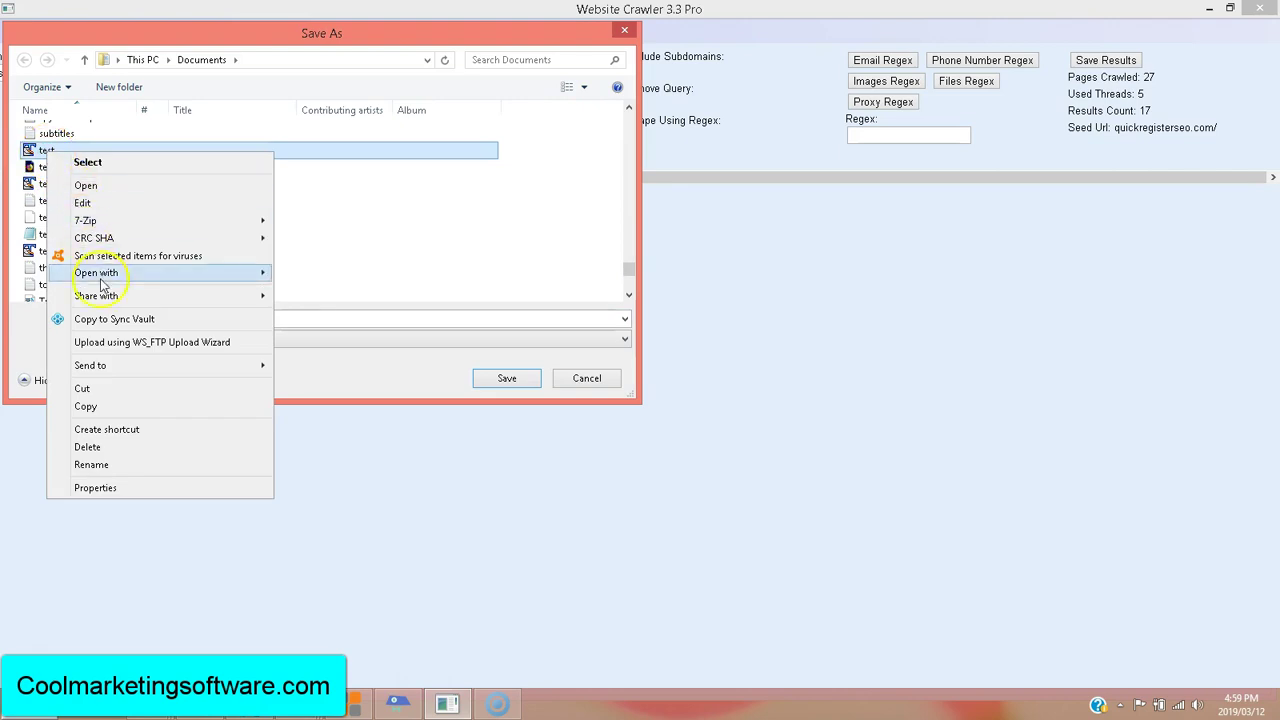
{"action": "mouse_move", "coordinate": [157, 277]}
{"action": "left_click", "coordinate": [312, 342]}
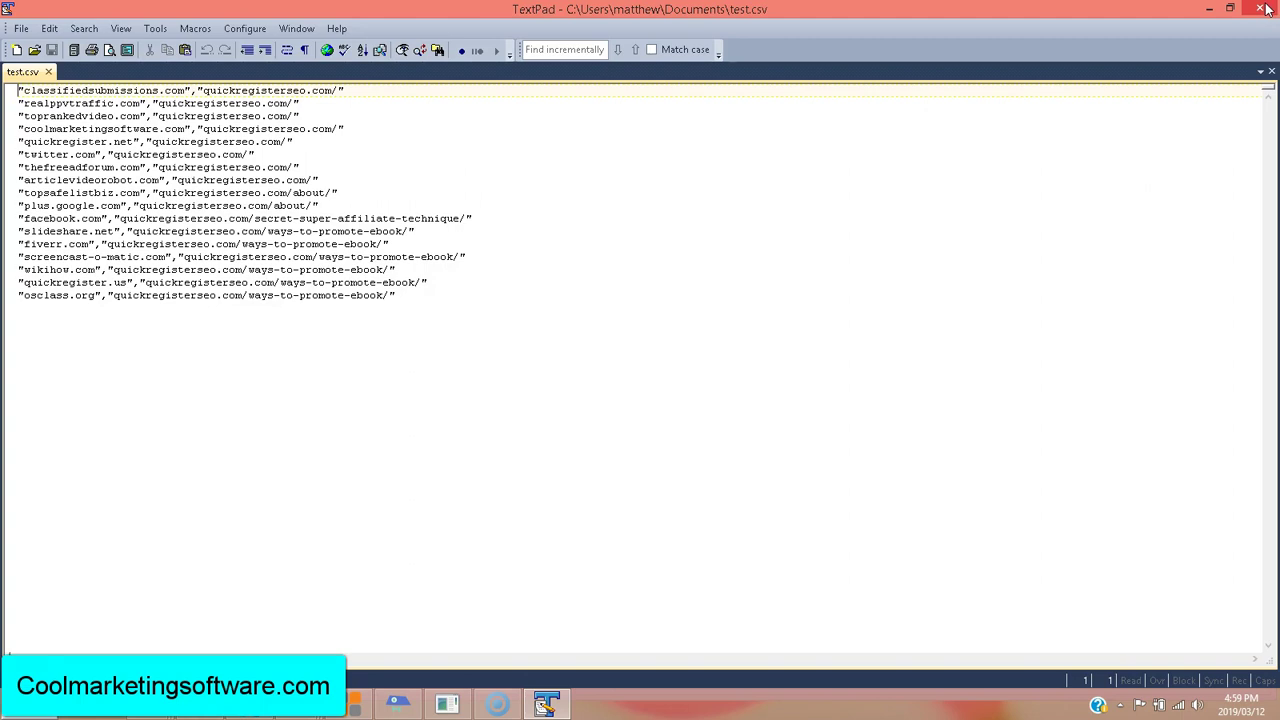
Close TextPad after reviewing the domain and page list in test.csv
{"action": "left_click", "coordinate": [1265, 8]}
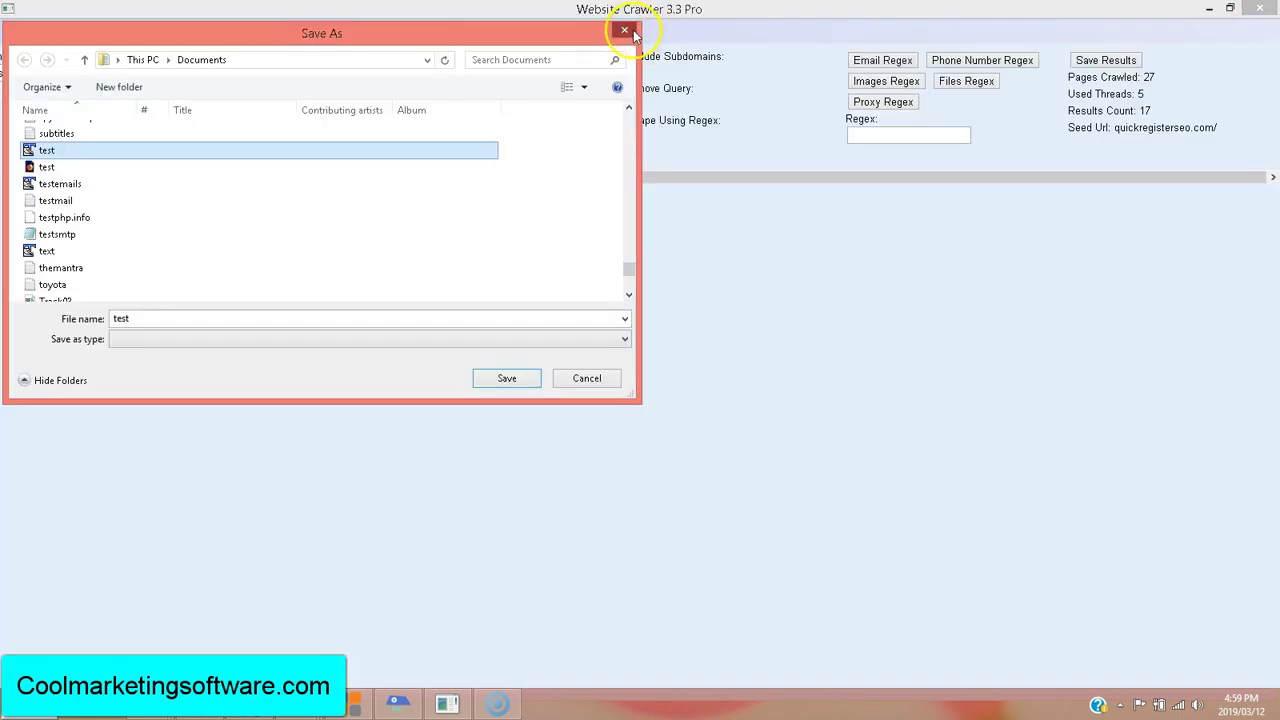
Dismiss the leftover save dialog, tick Scrape Using Regex and load the Email Regex preset
{"action": "key", "text": "Return"}
{"action": "left_click", "coordinate": [671, 400]}
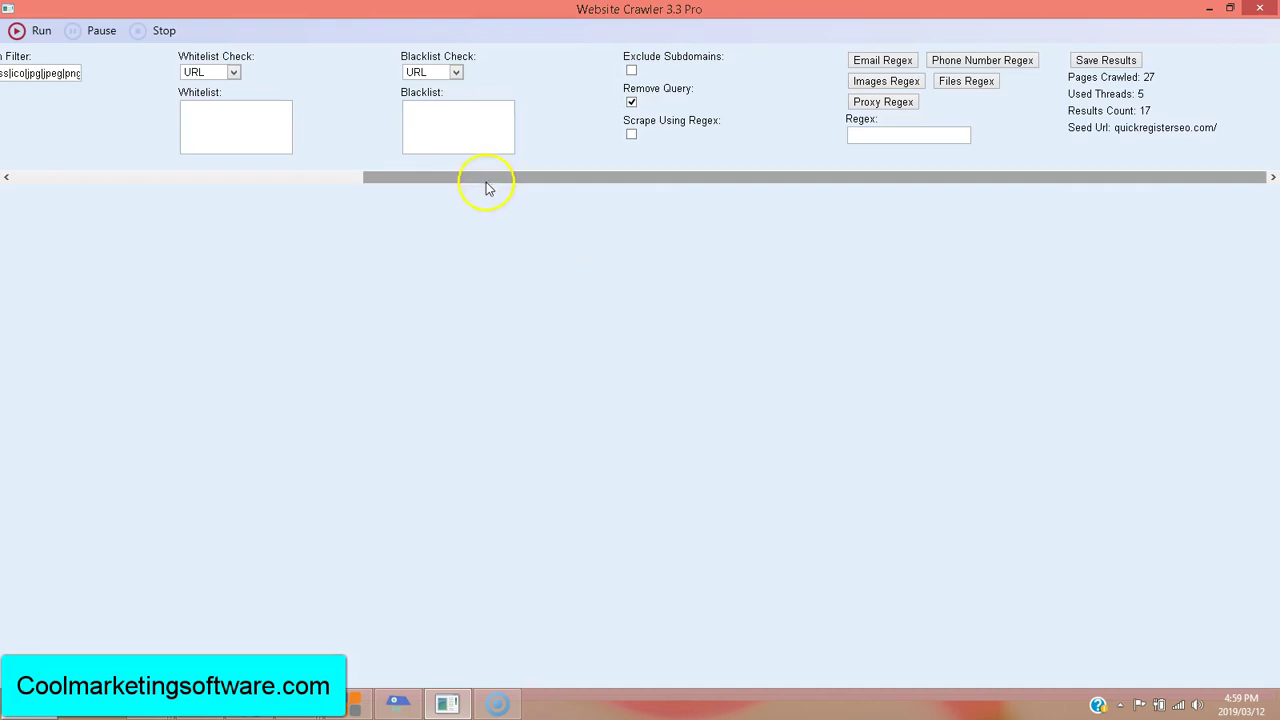
{"action": "left_click_drag", "start_coordinate": [486, 178], "coordinate": [820, 168]}
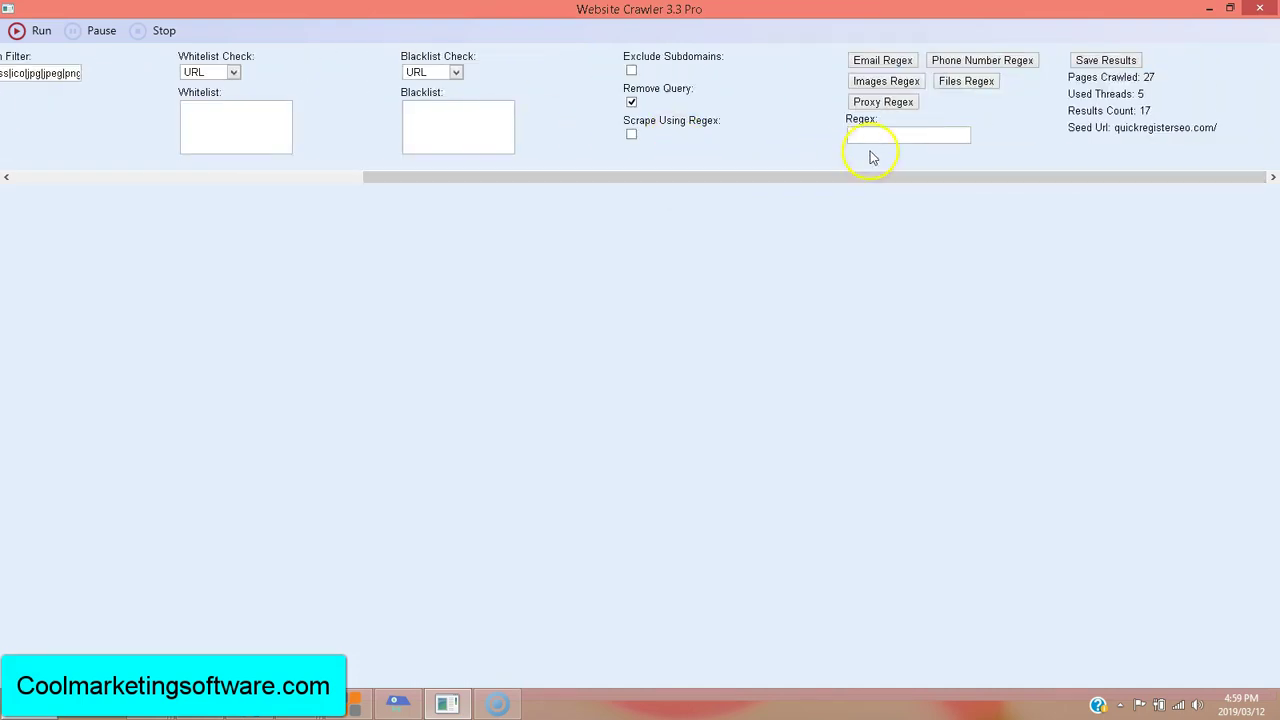
{"action": "left_click_drag", "start_coordinate": [517, 177], "coordinate": [520, 177]}
{"action": "left_click", "coordinate": [631, 136]}
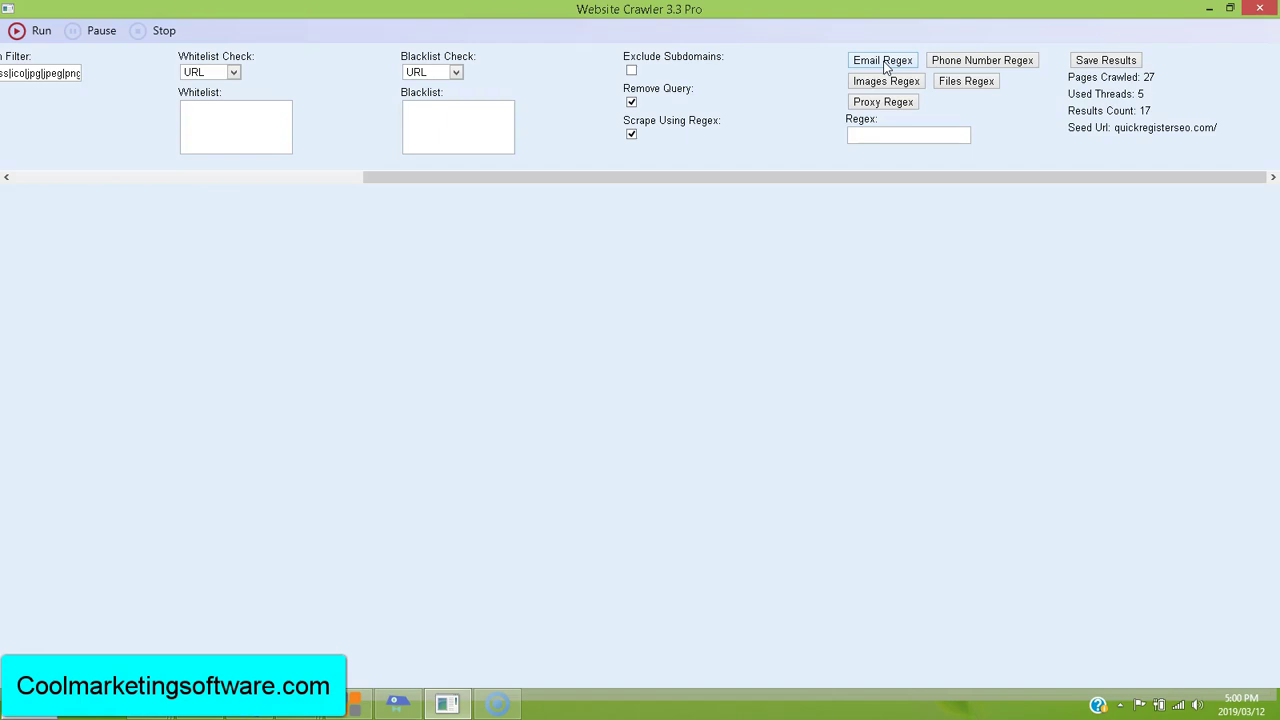
{"action": "left_click", "coordinate": [884, 66]}
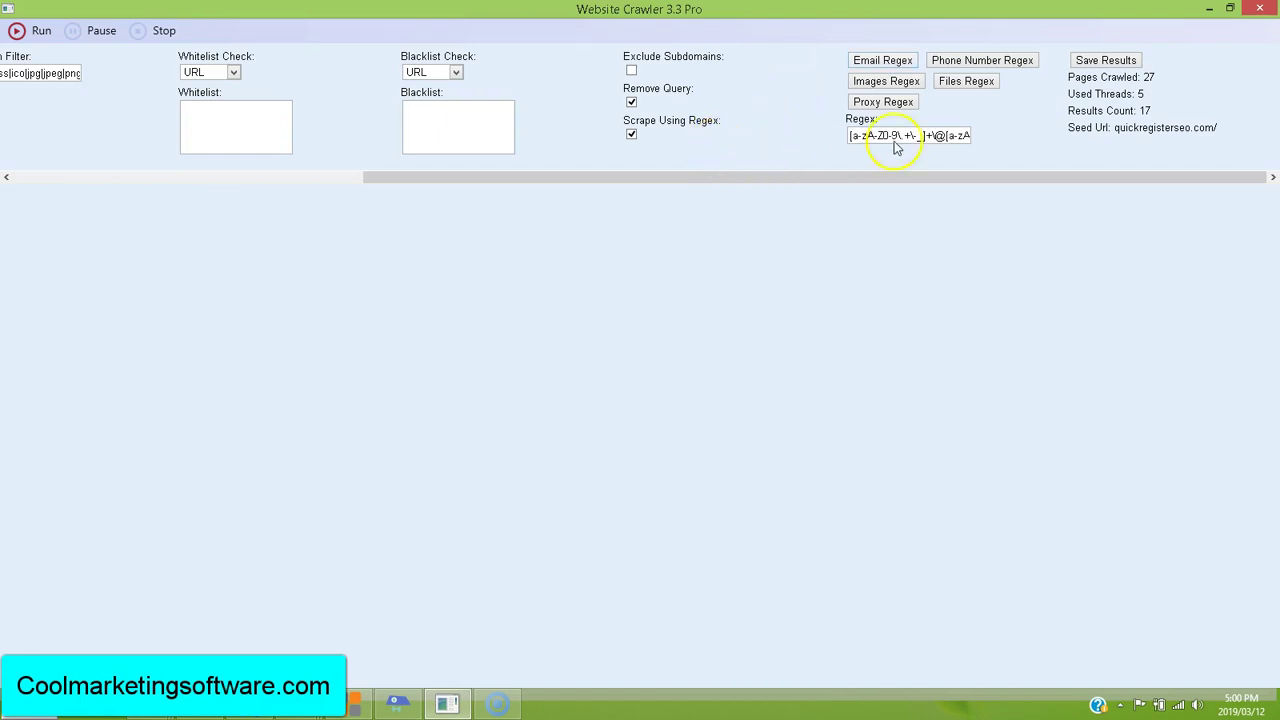
{"action": "left_click_drag", "start_coordinate": [871, 178], "coordinate": [430, 176]}
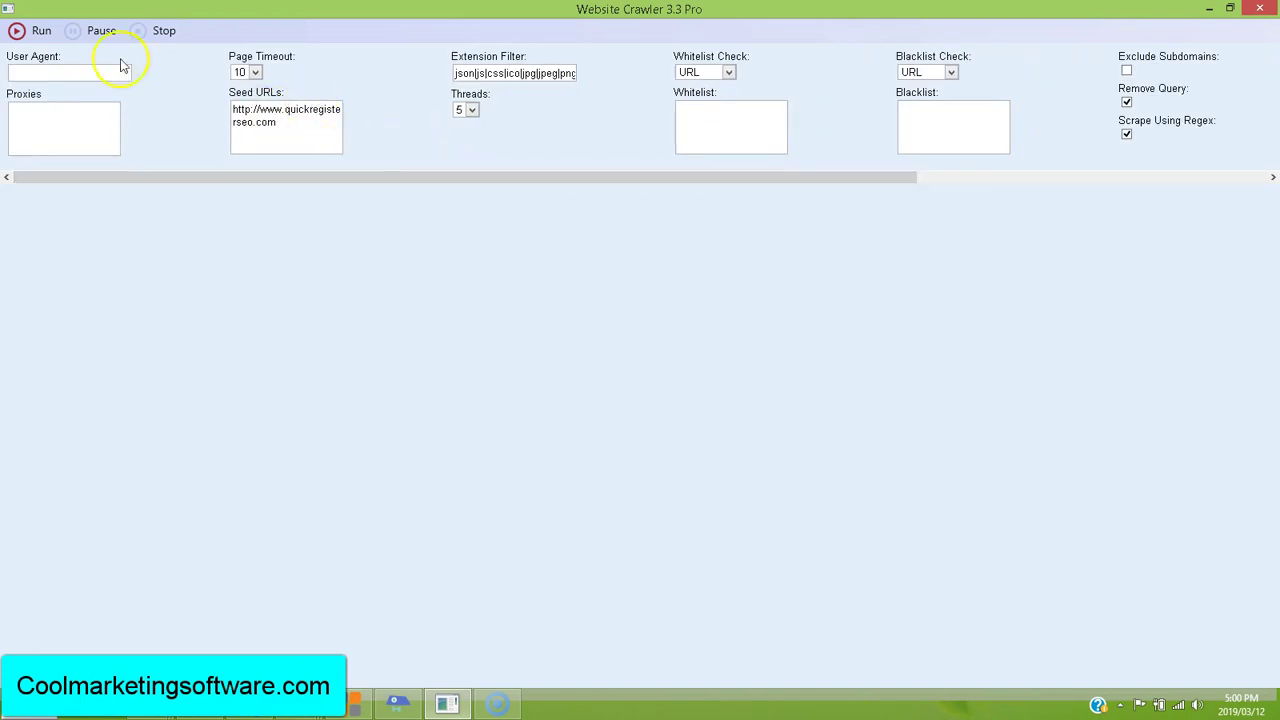
Run the email crawl (8 pages, 2 results) and save the results as test2.csv
{"action": "left_click", "coordinate": [38, 31]}
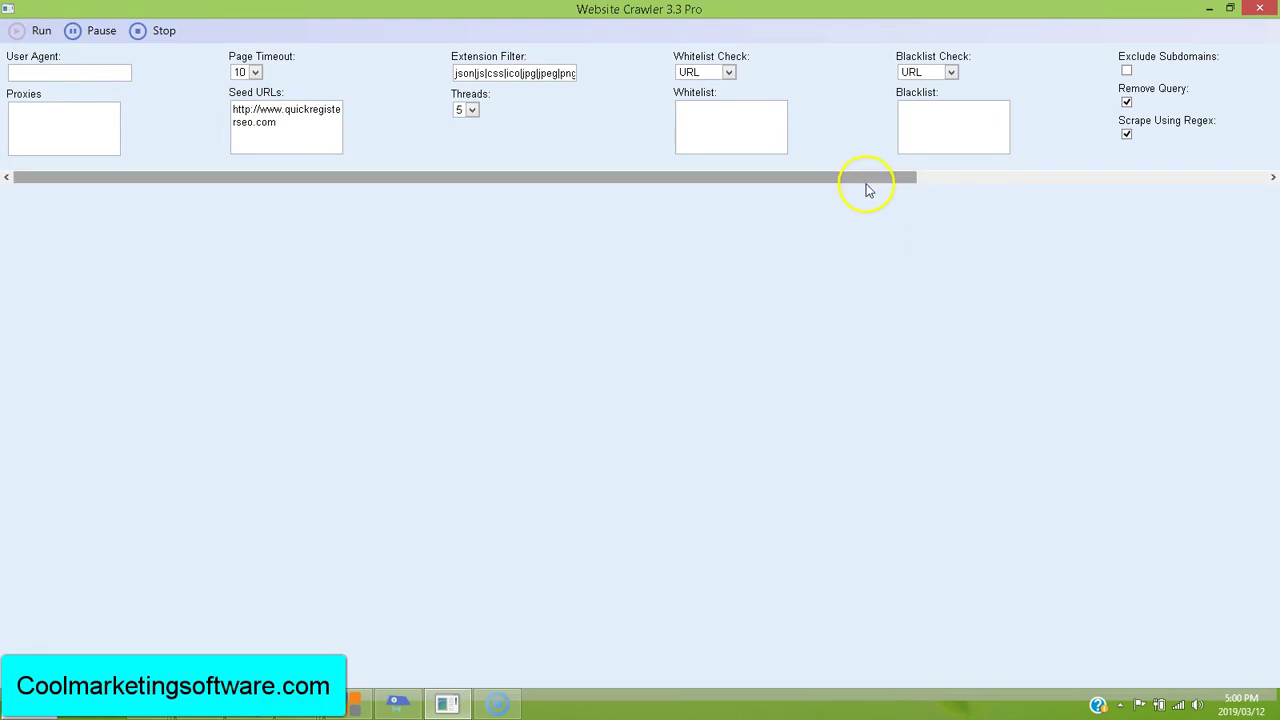
{"action": "left_click_drag", "start_coordinate": [867, 186], "coordinate": [1232, 168]}
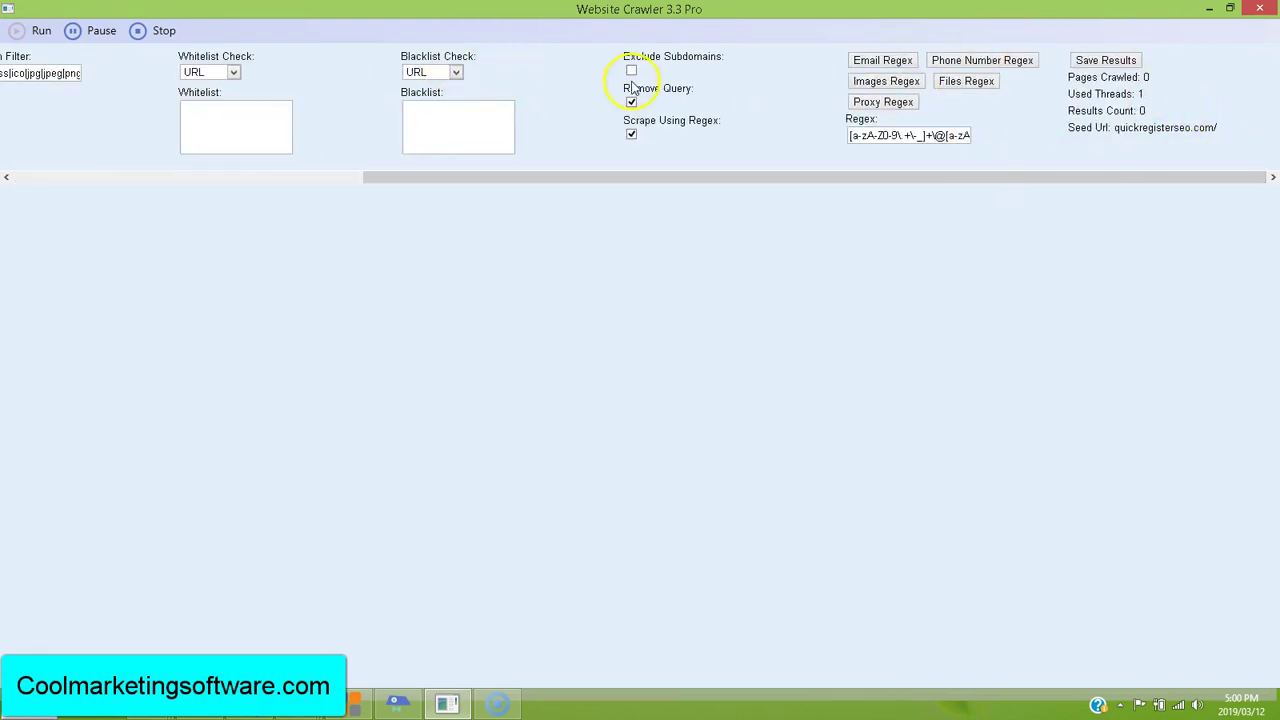
{"action": "left_click_drag", "start_coordinate": [723, 177], "coordinate": [32, 656]}
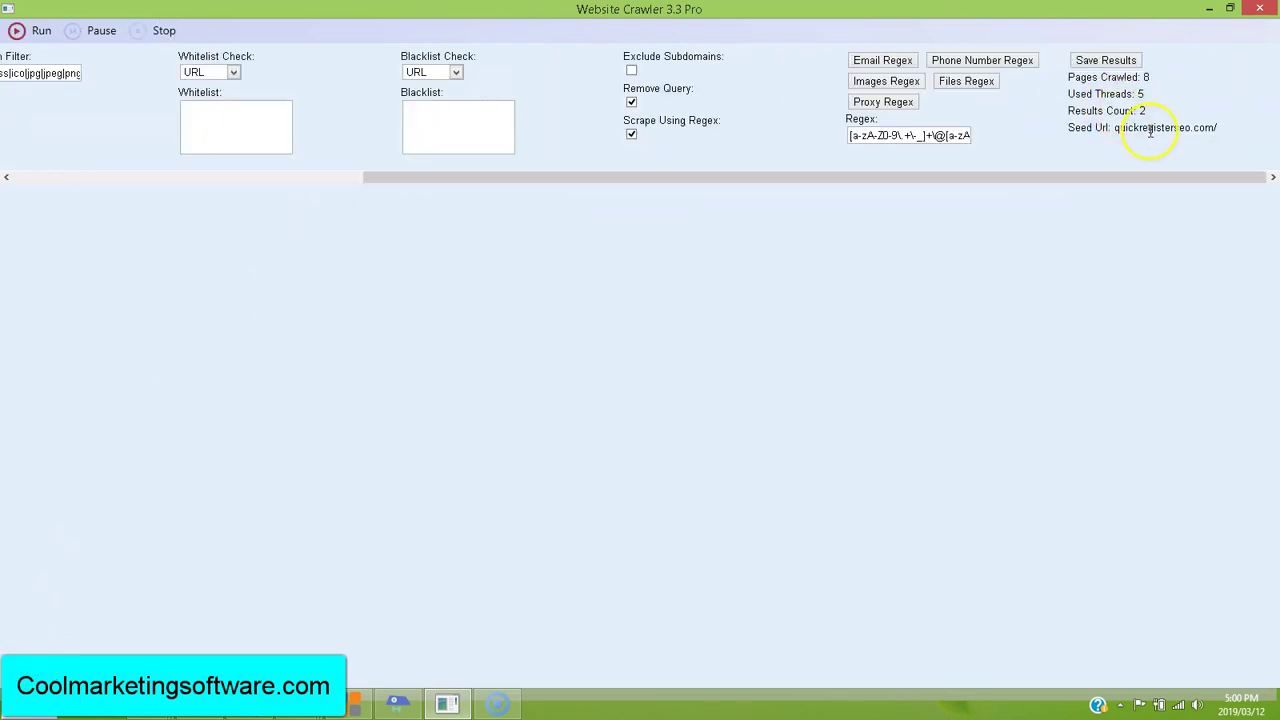
{"action": "left_click", "coordinate": [1108, 60]}
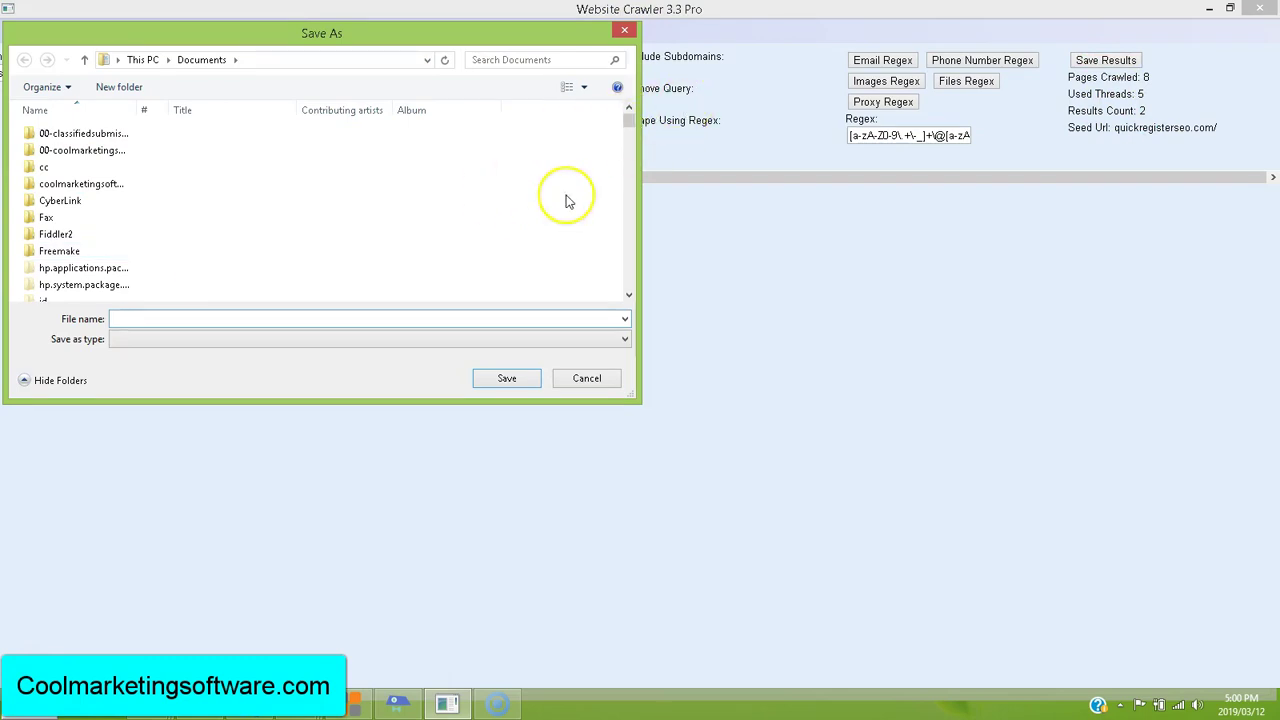
{"action": "type", "text": "test2"}
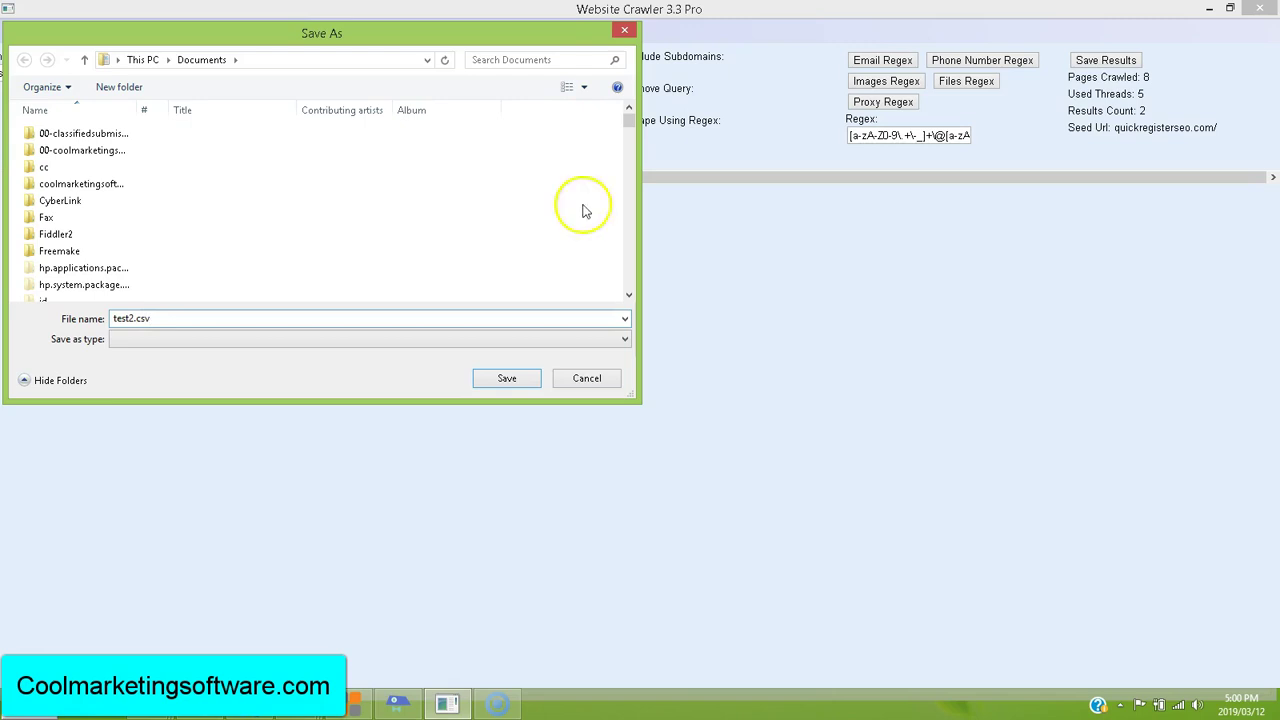
{"action": "left_click", "coordinate": [500, 385]}
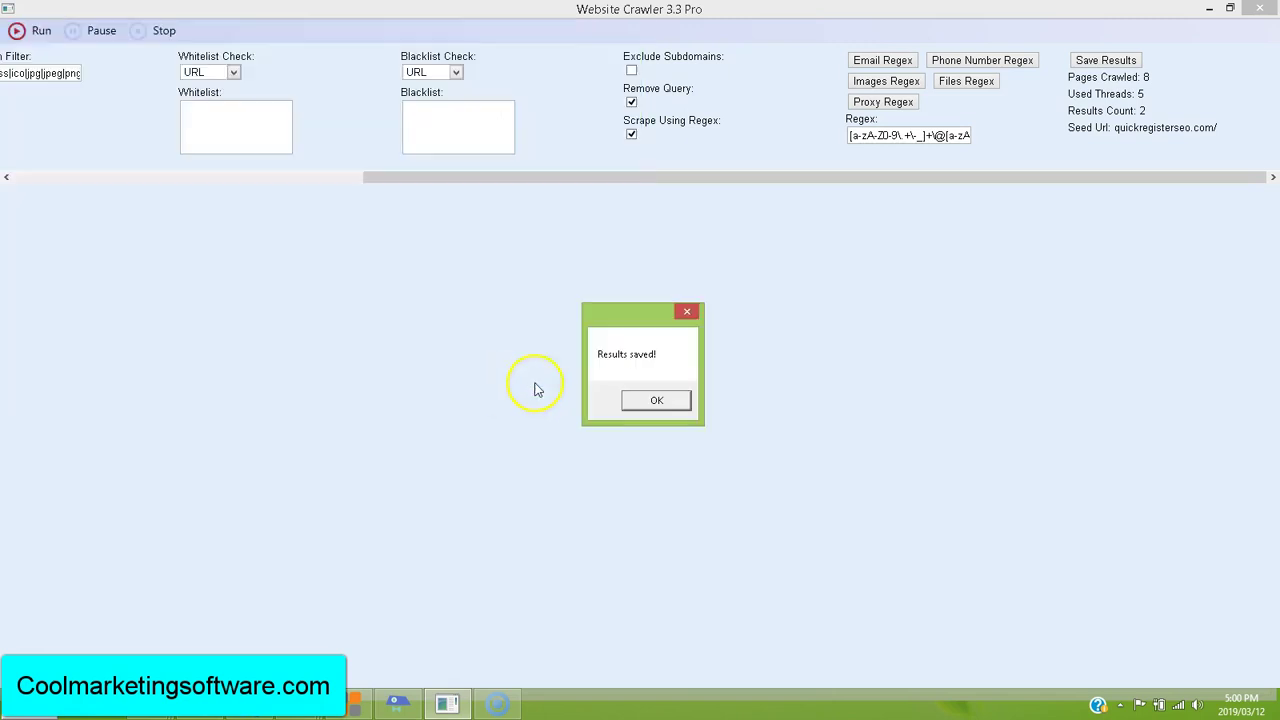
{"action": "left_click", "coordinate": [656, 400]}
Locate test2 in Documents and bring up its Open with options
{"action": "left_click", "coordinate": [1100, 62]}
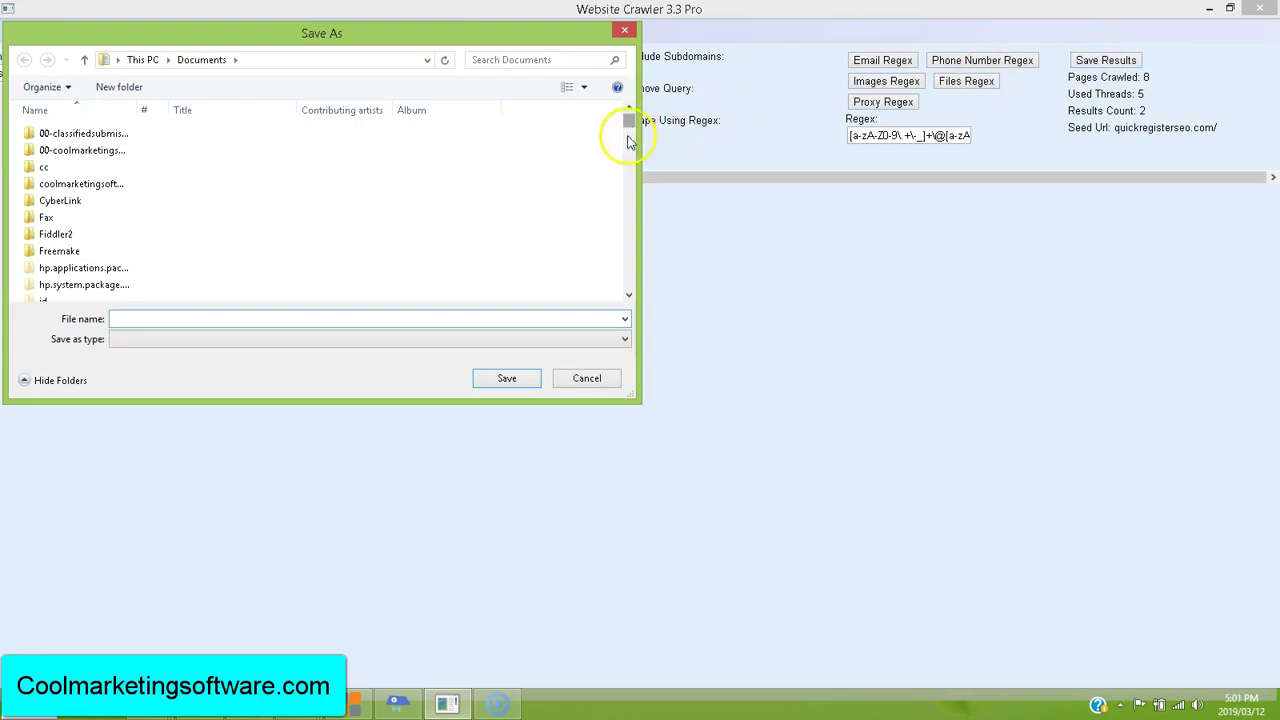
{"action": "left_click_drag", "start_coordinate": [634, 131], "coordinate": [640, 277]}
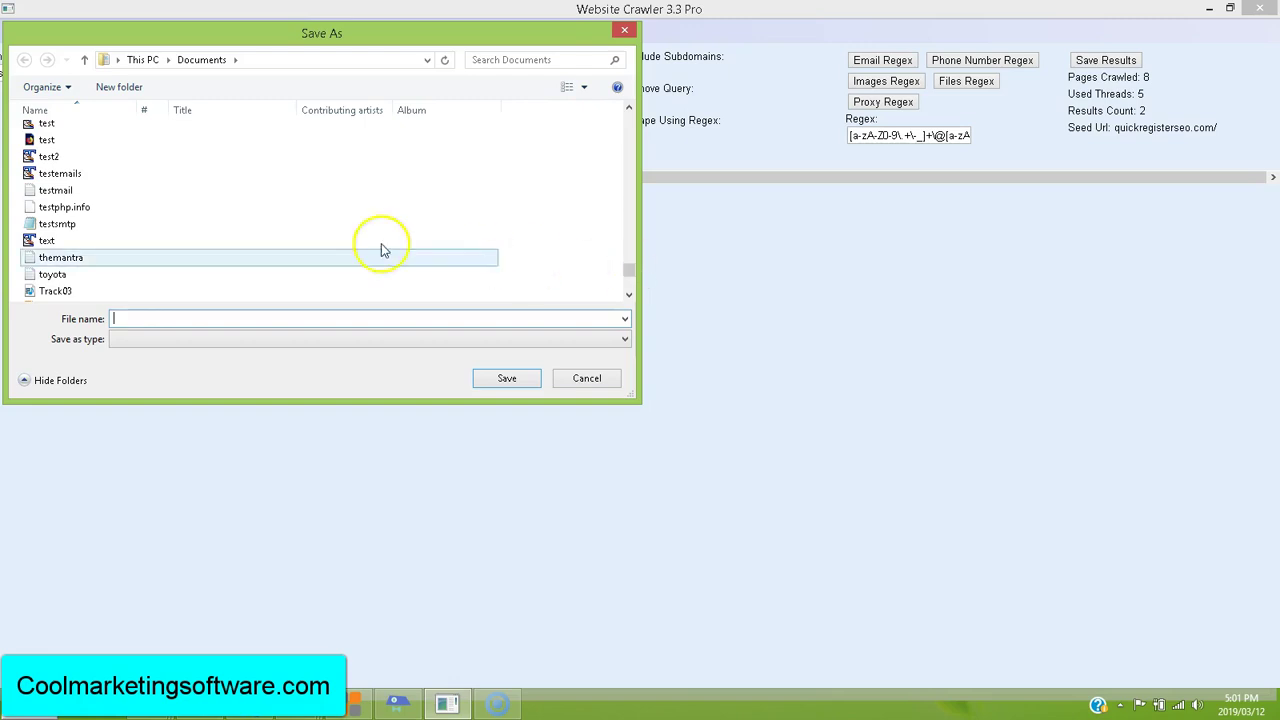
{"action": "right_click", "coordinate": [46, 165]}
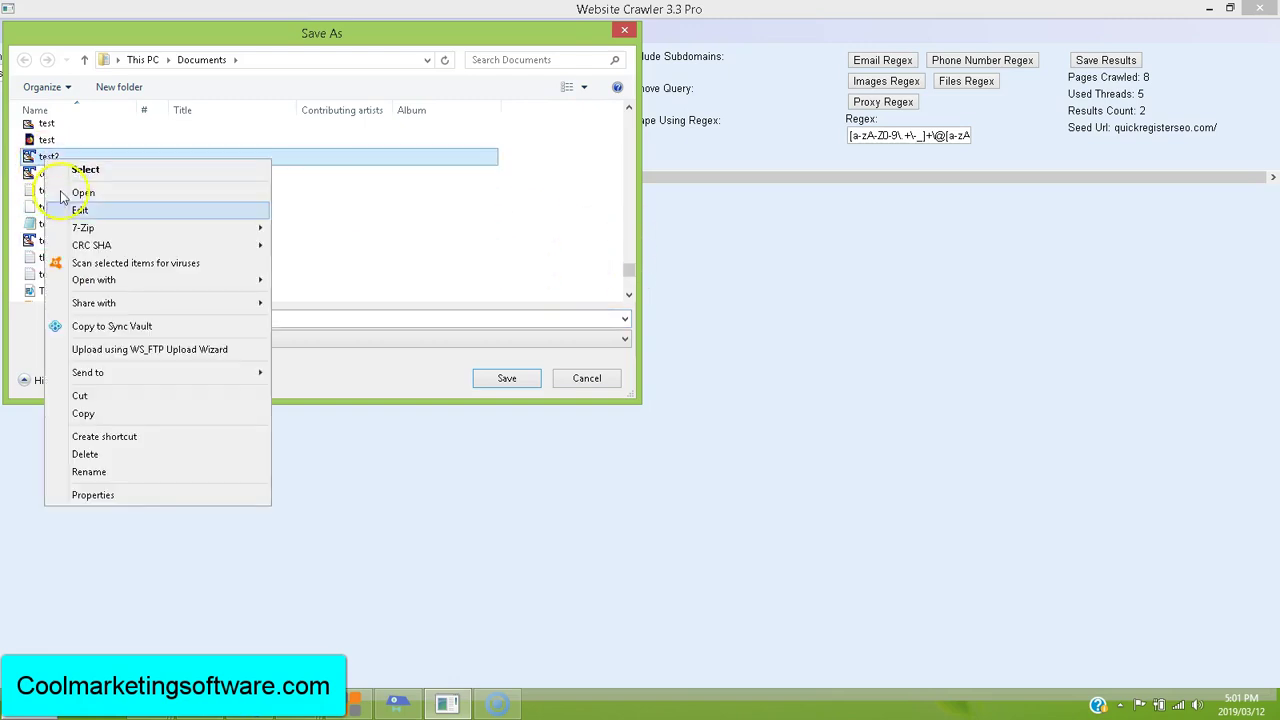
Open test2.csv in TextPad and check its two scraped email rows
{"action": "mouse_move", "coordinate": [233, 284]}
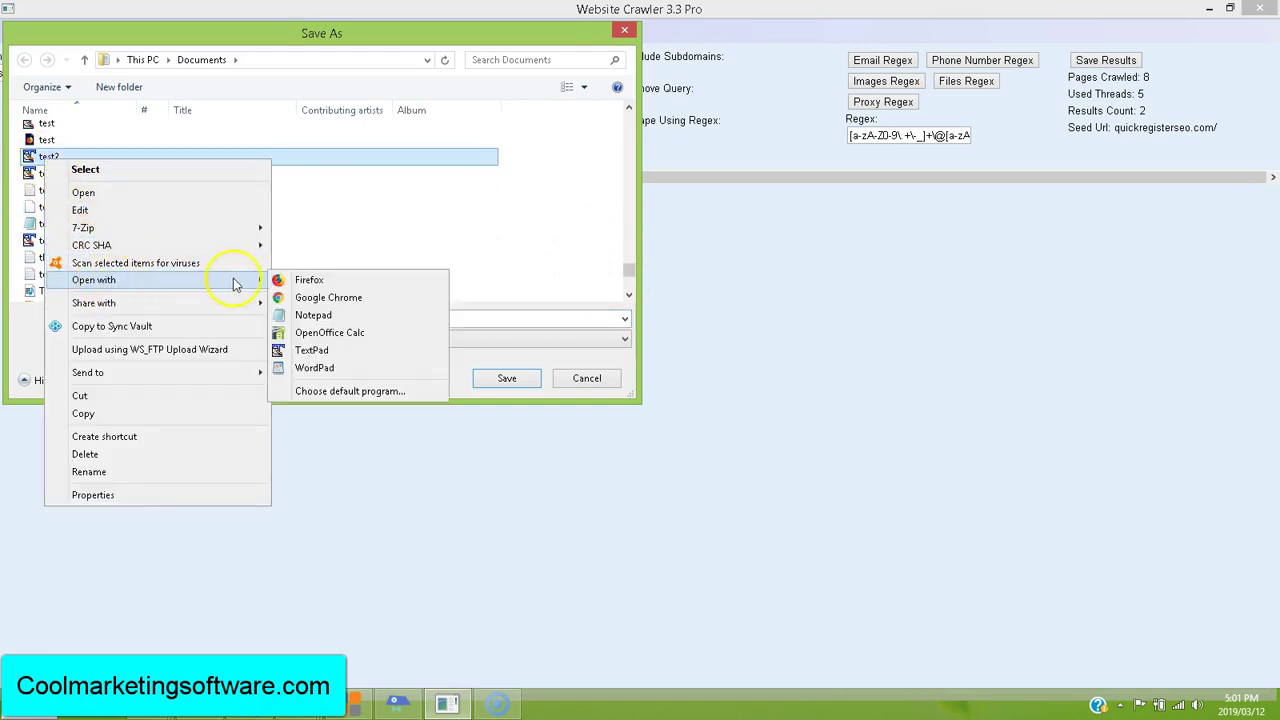
{"action": "left_click", "coordinate": [311, 350]}
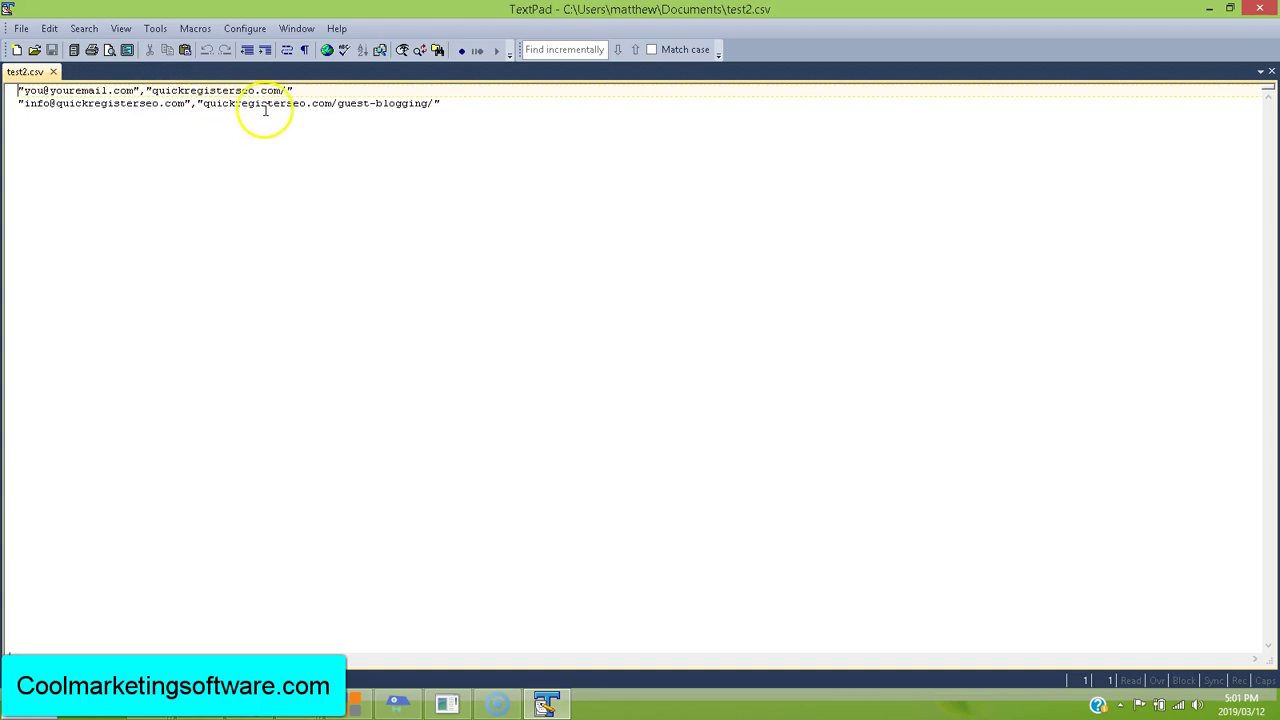
{"action": "left_click", "coordinate": [441, 104]}
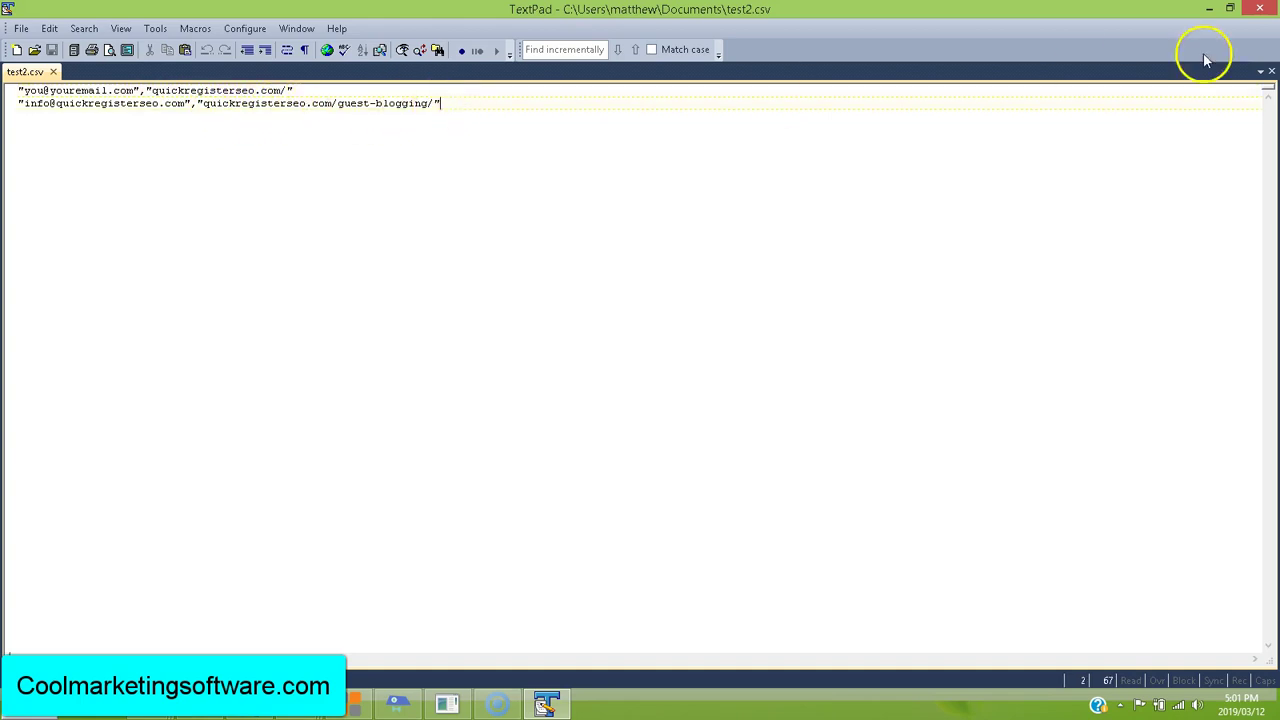
Close TextPad and dismiss the save dialog's must-be-CSV warning
{"action": "left_click", "coordinate": [1262, 12]}
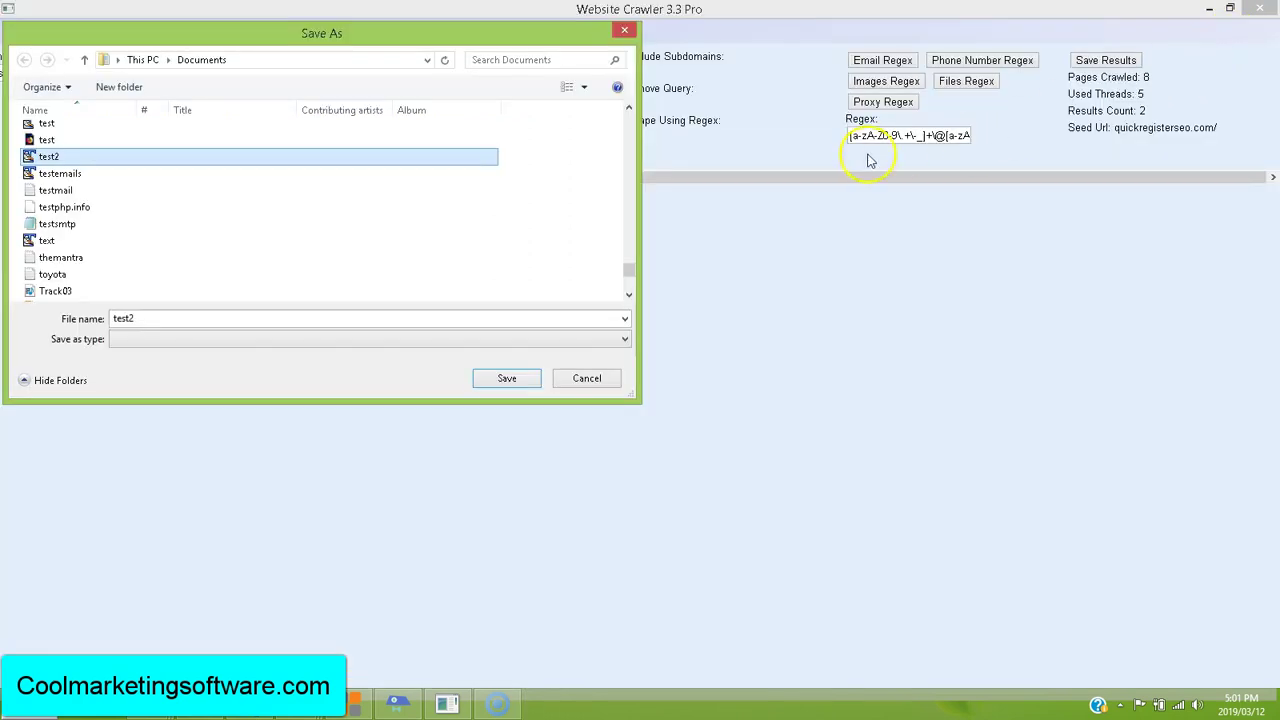
{"action": "left_click", "coordinate": [618, 29]}
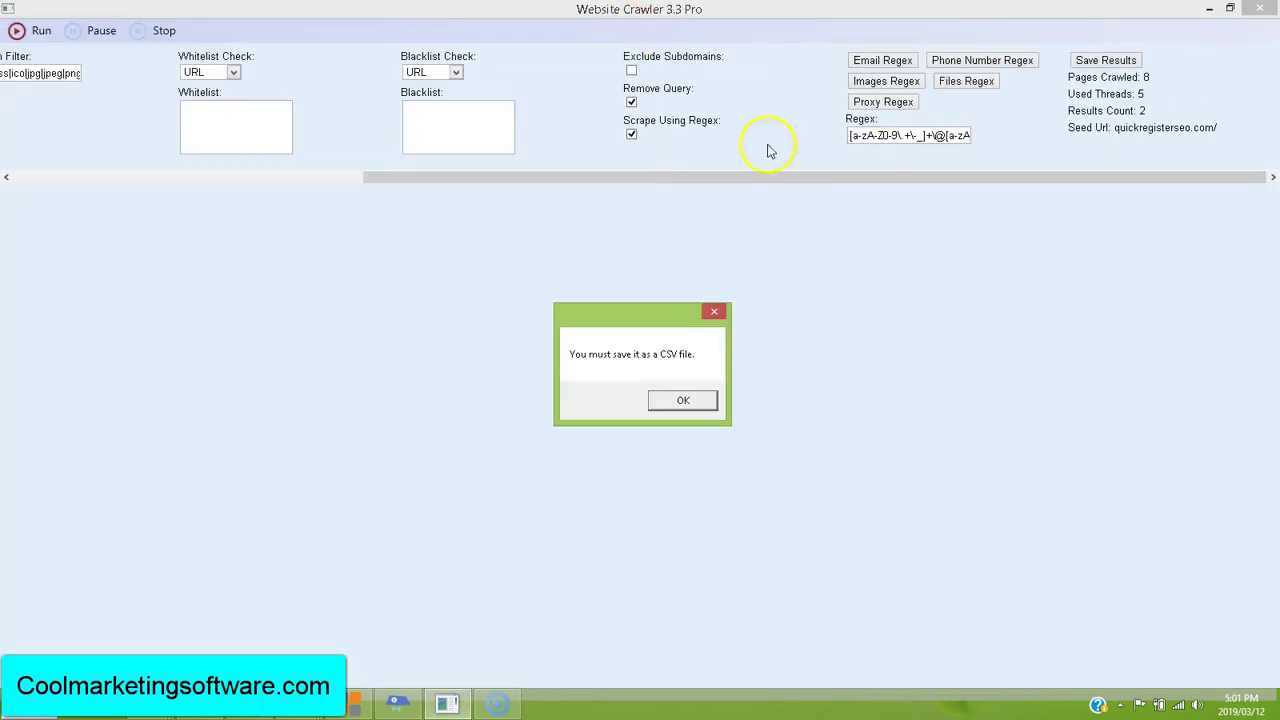
{"action": "left_click", "coordinate": [683, 400]}
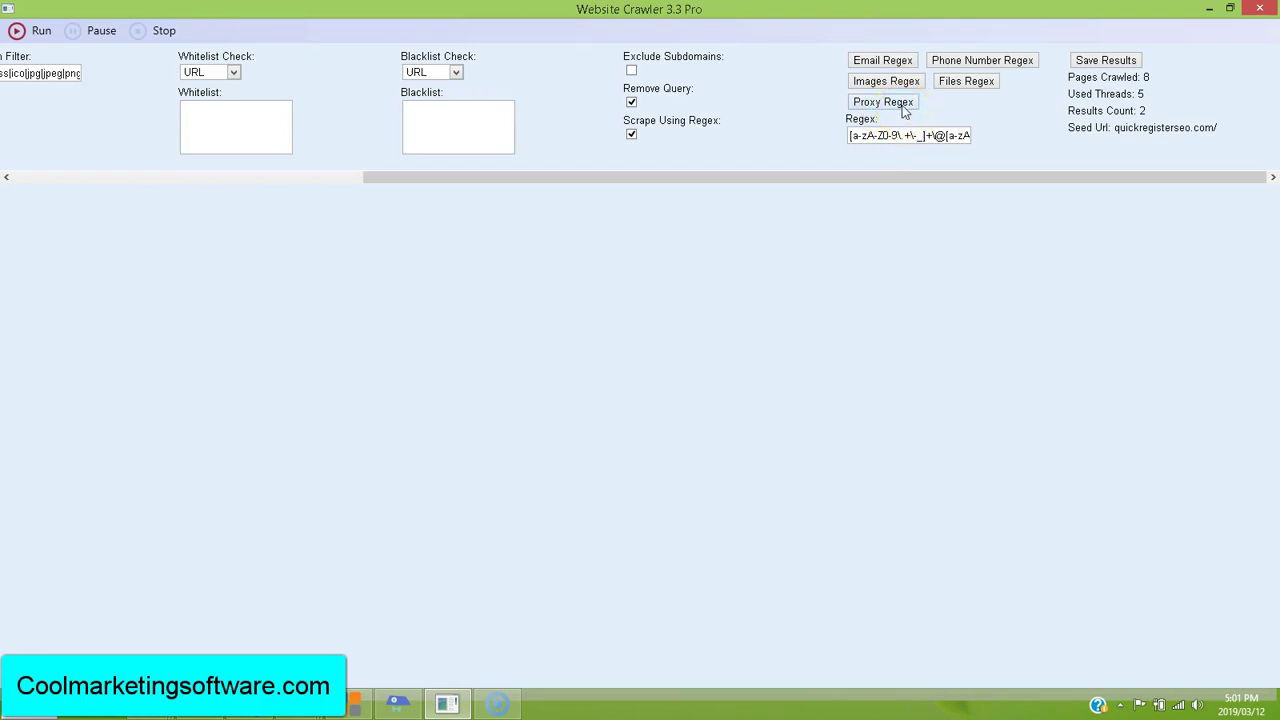
Load the Files Regex preset and run a fresh crawl, stopping at 5 pages and 1 result
{"action": "left_click", "coordinate": [975, 63]}
{"action": "left_click", "coordinate": [978, 87]}
{"action": "left_click", "coordinate": [965, 86]}
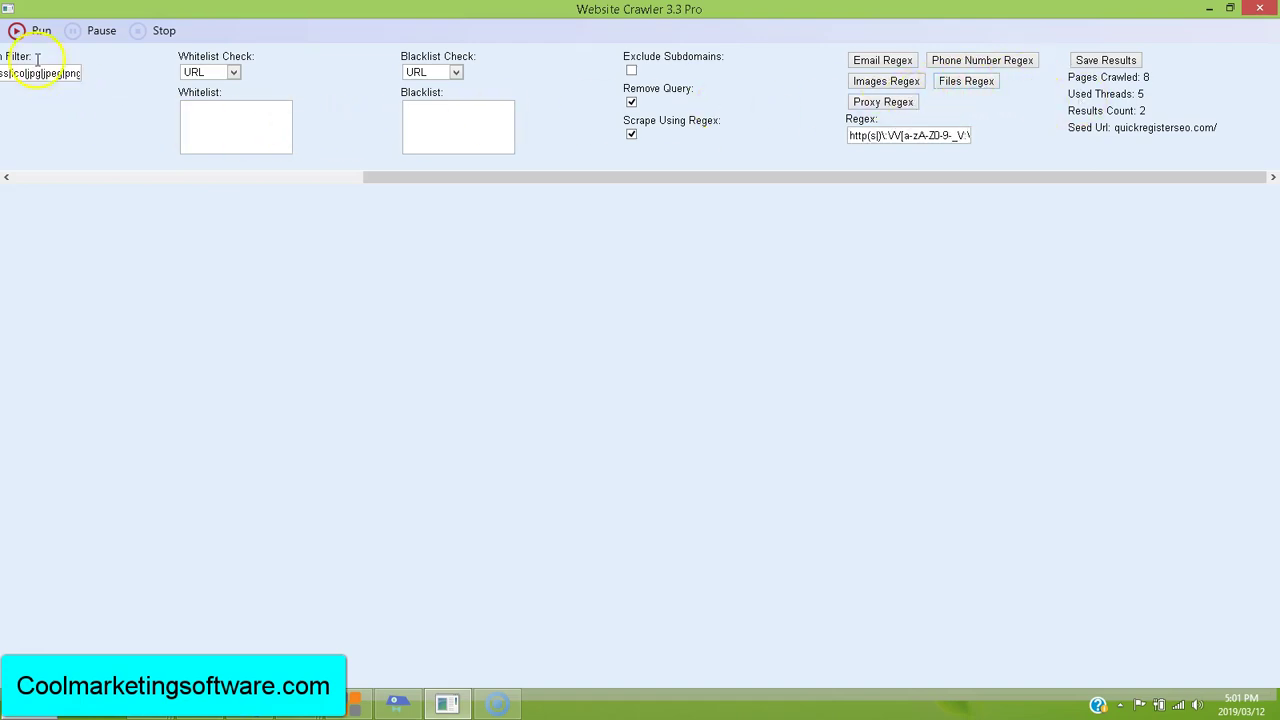
{"action": "left_click", "coordinate": [37, 30]}
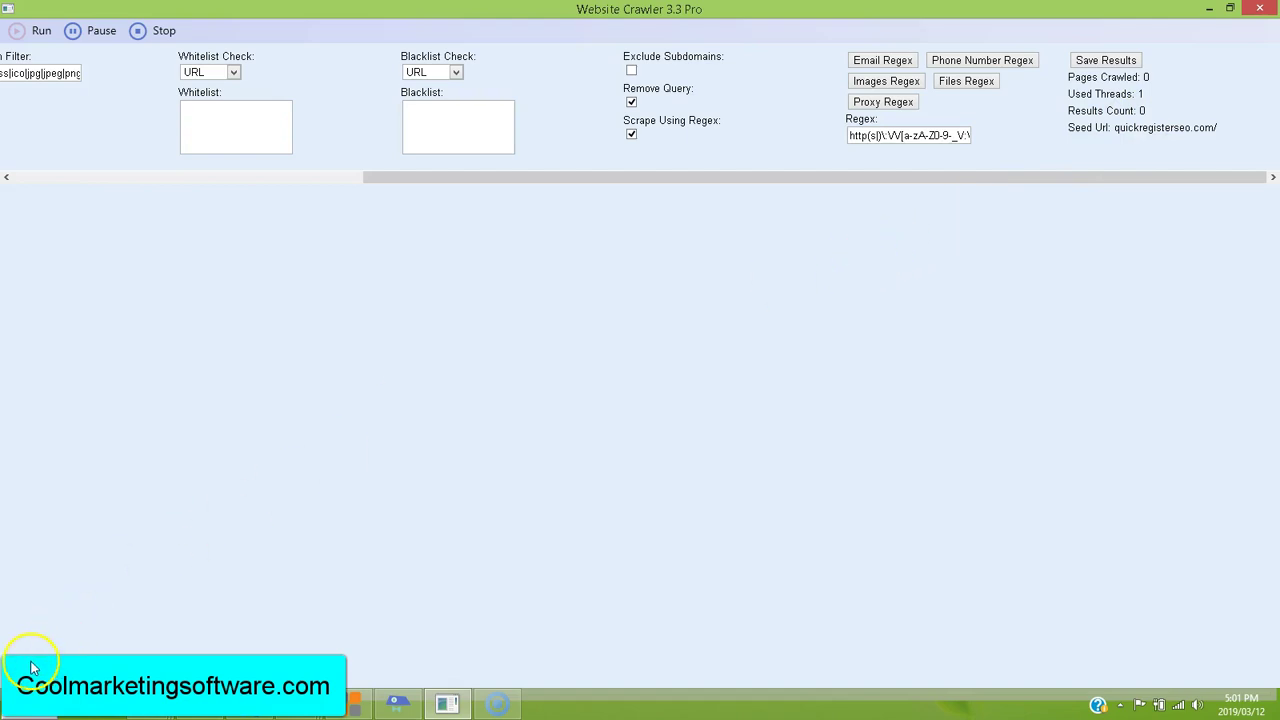
{"action": "left_click", "coordinate": [160, 30]}
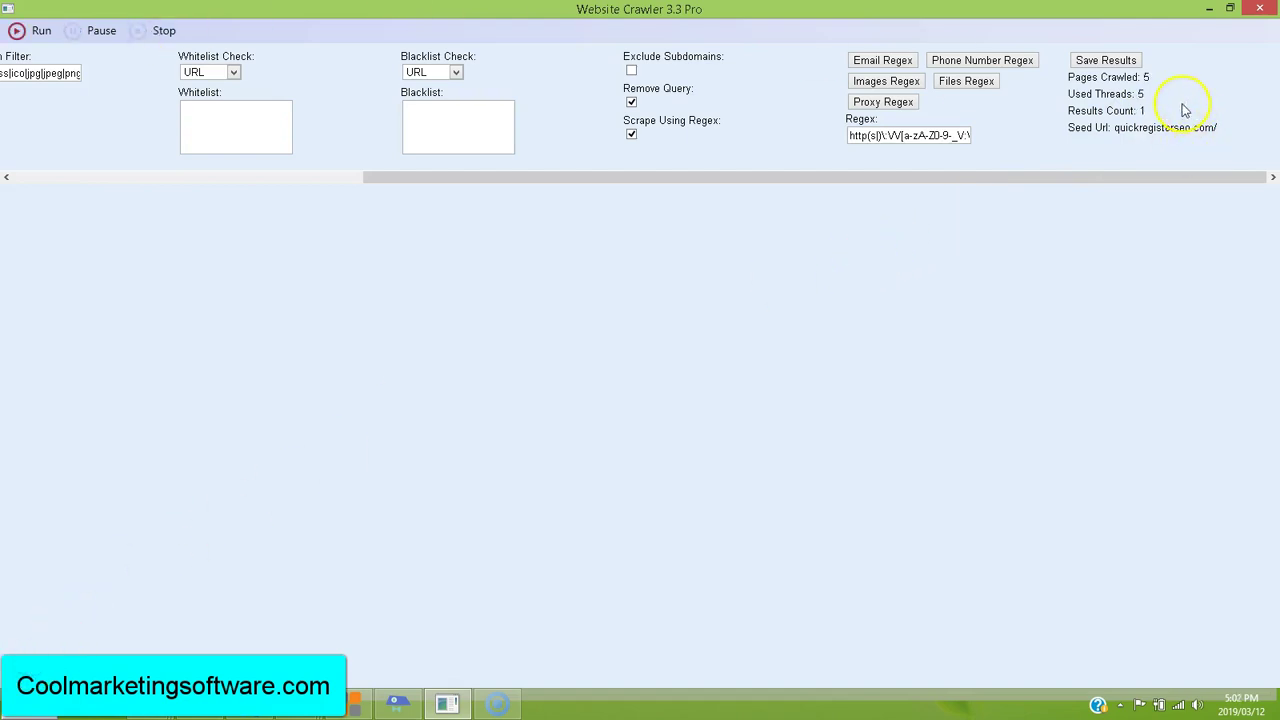
Save the file-link results as test3.csv
{"action": "left_click", "coordinate": [1104, 64]}
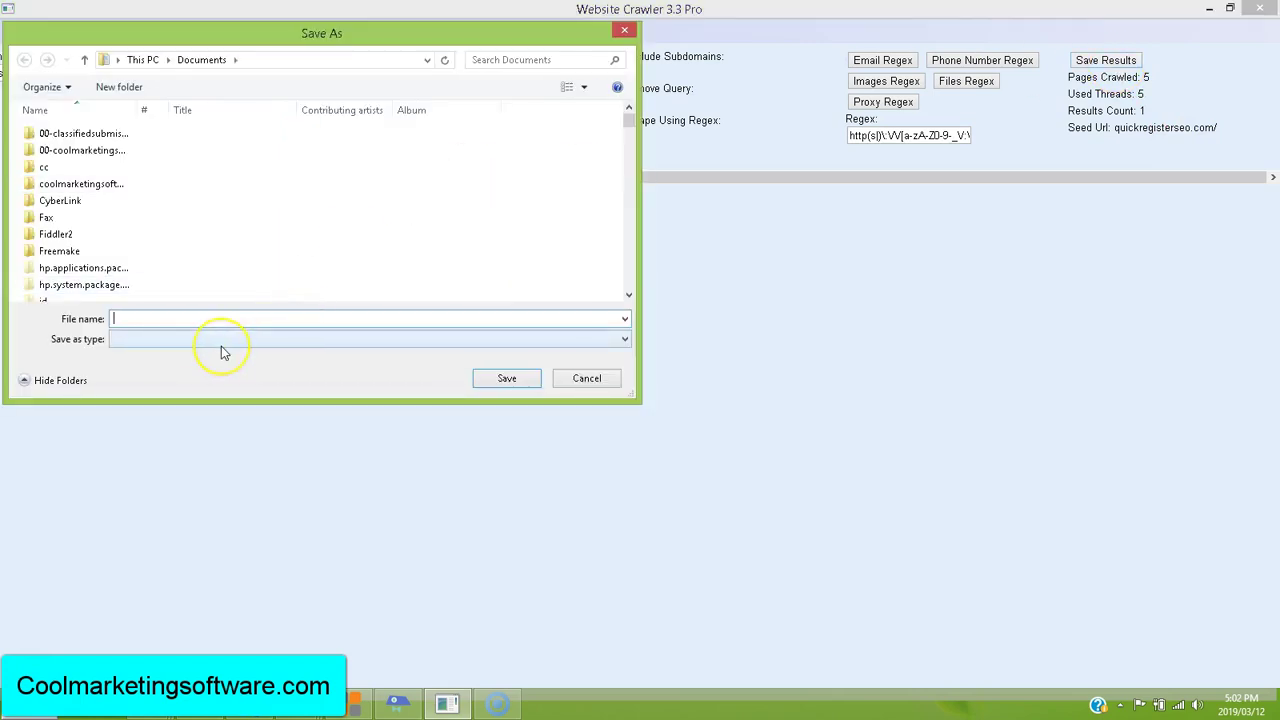
{"action": "type", "text": "test"}
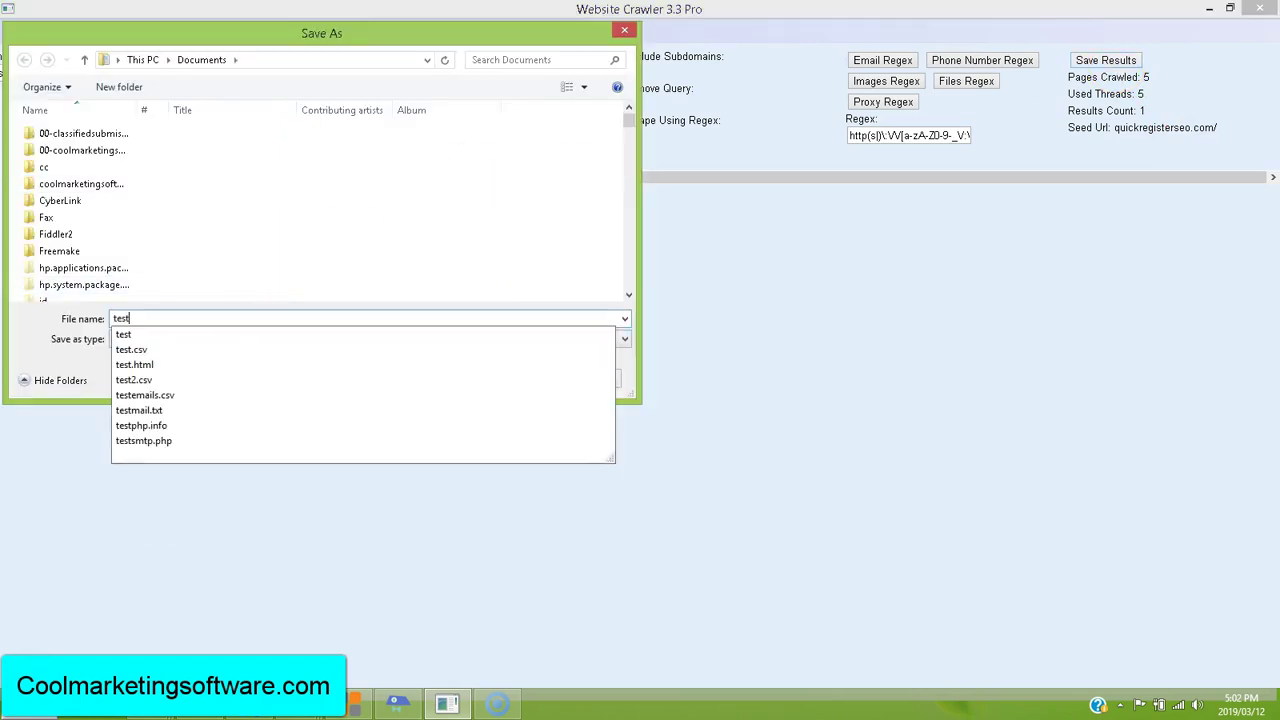
{"action": "type", "text": "3.csv"}
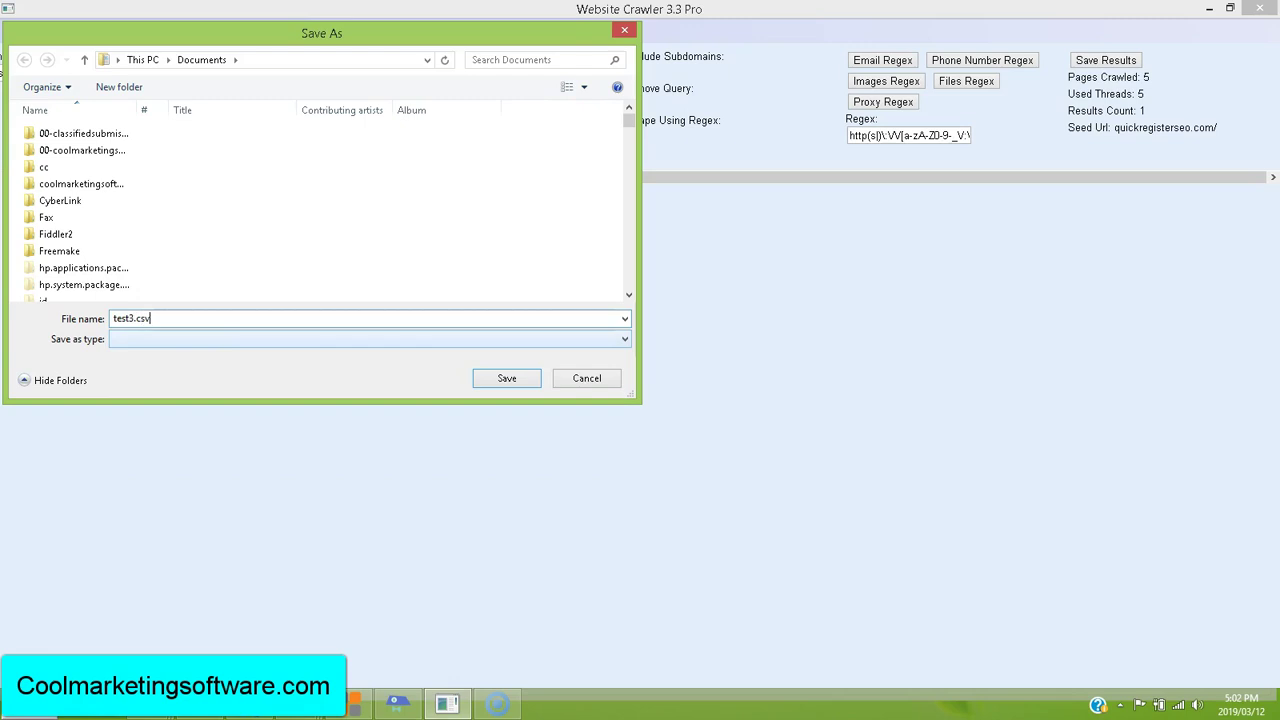
{"action": "left_click", "coordinate": [504, 376]}
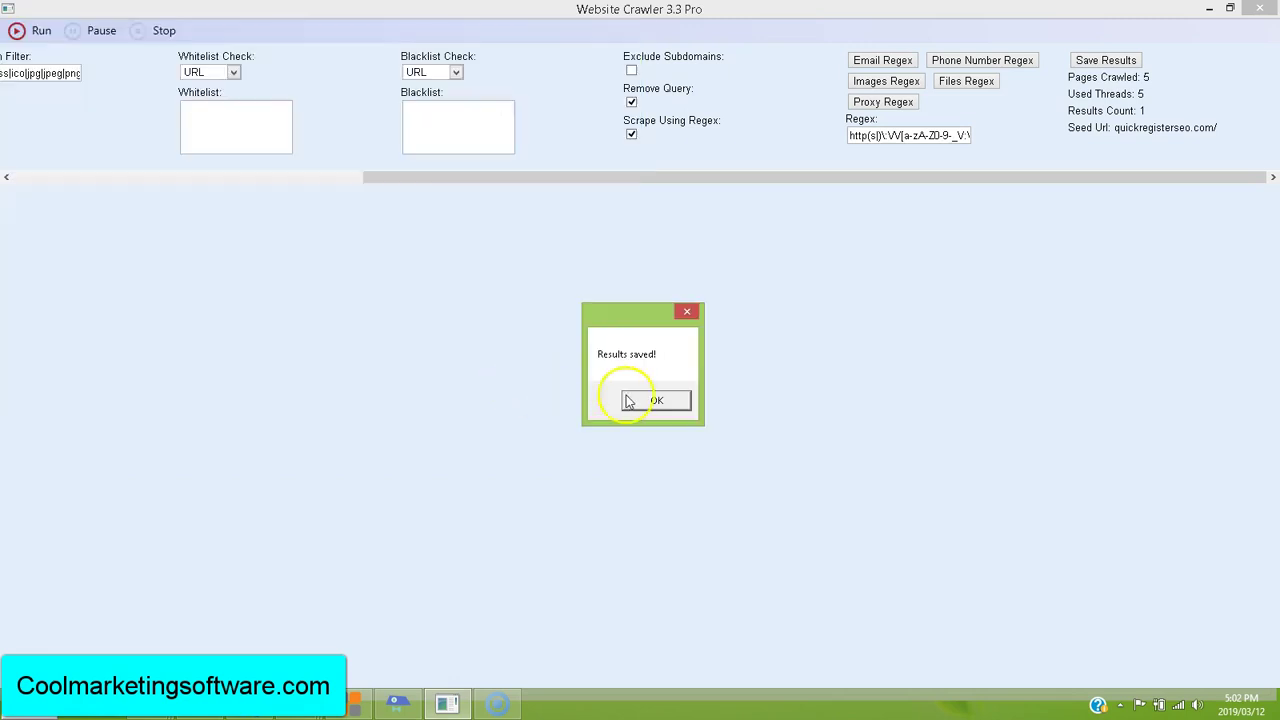
{"action": "left_click", "coordinate": [628, 401]}
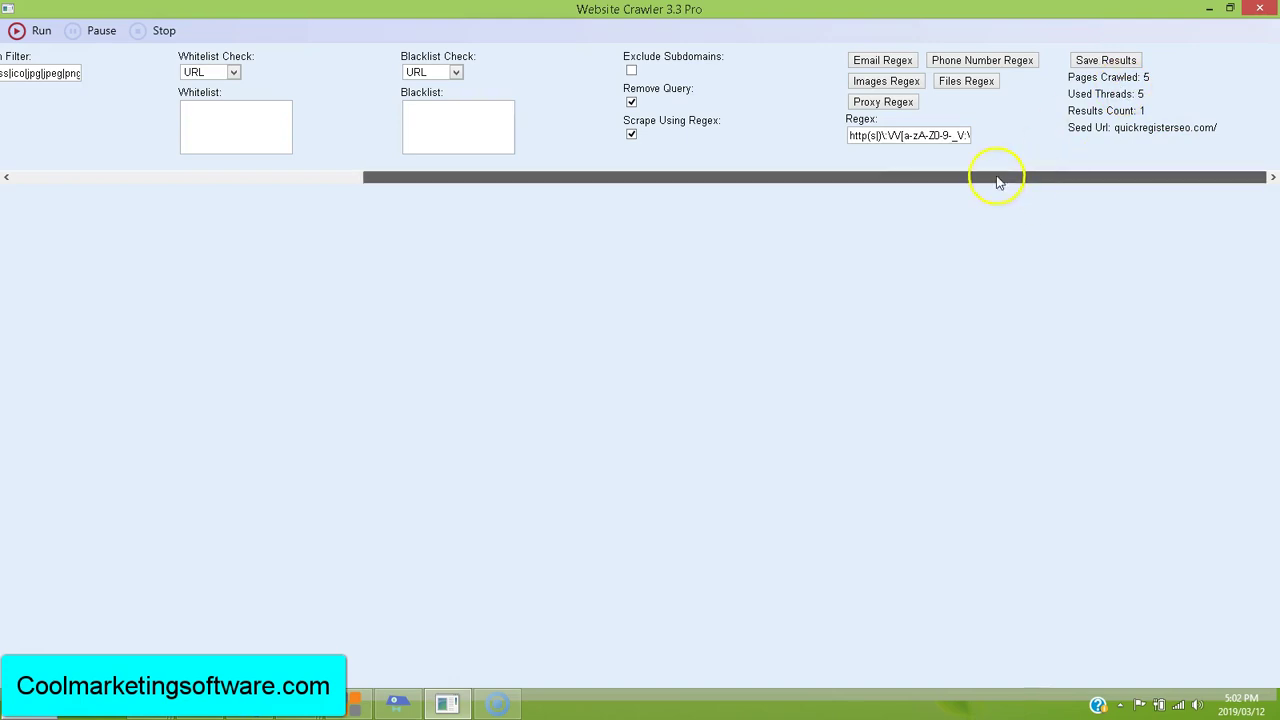
Scroll through the seed URL, threads, timeout and whitelist filter settings
{"action": "left_click_drag", "start_coordinate": [997, 181], "coordinate": [509, 191]}
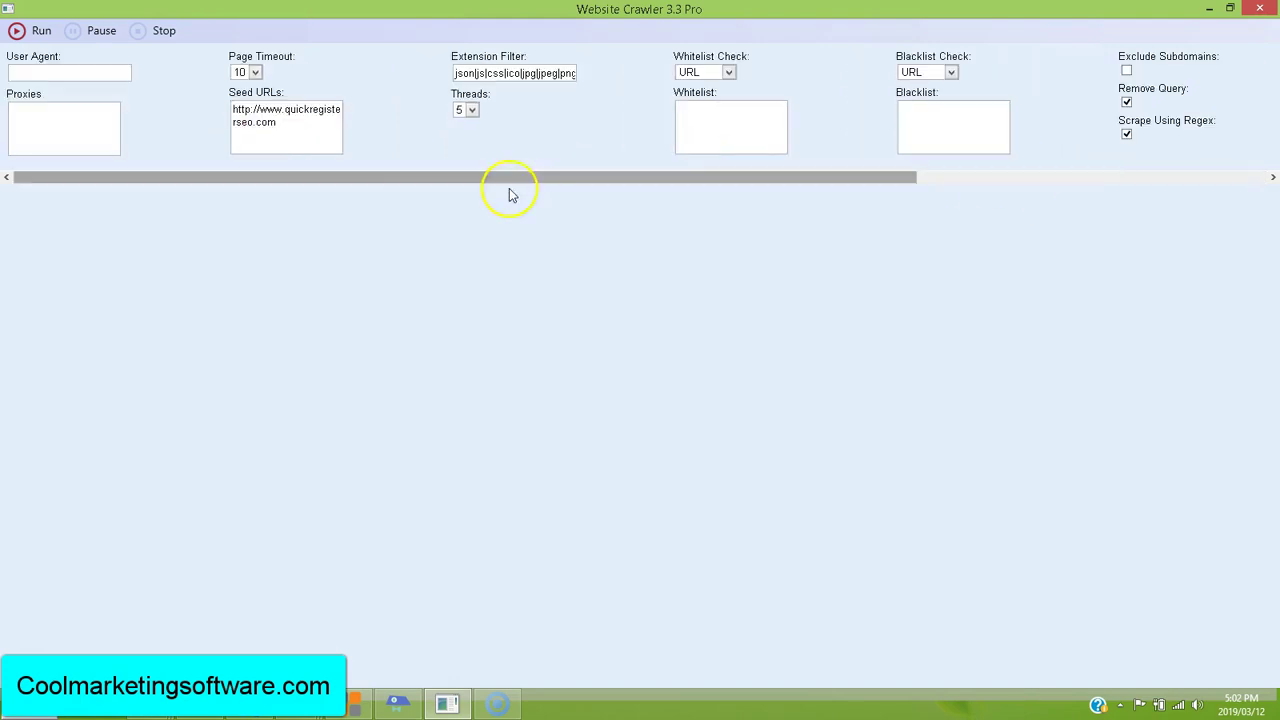
{"action": "left_click", "coordinate": [746, 128]}
{"action": "left_click_drag", "start_coordinate": [686, 180], "coordinate": [884, 177]}
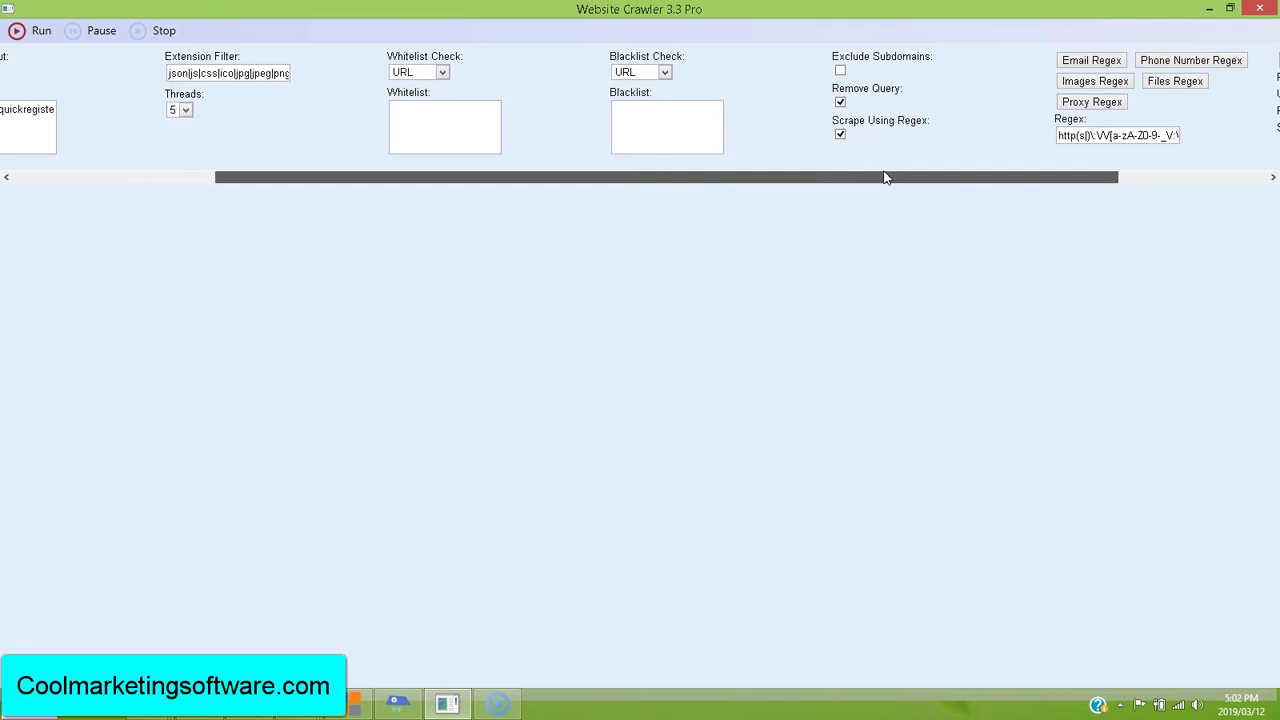
{"action": "left_click_drag", "start_coordinate": [884, 177], "coordinate": [1021, 181]}
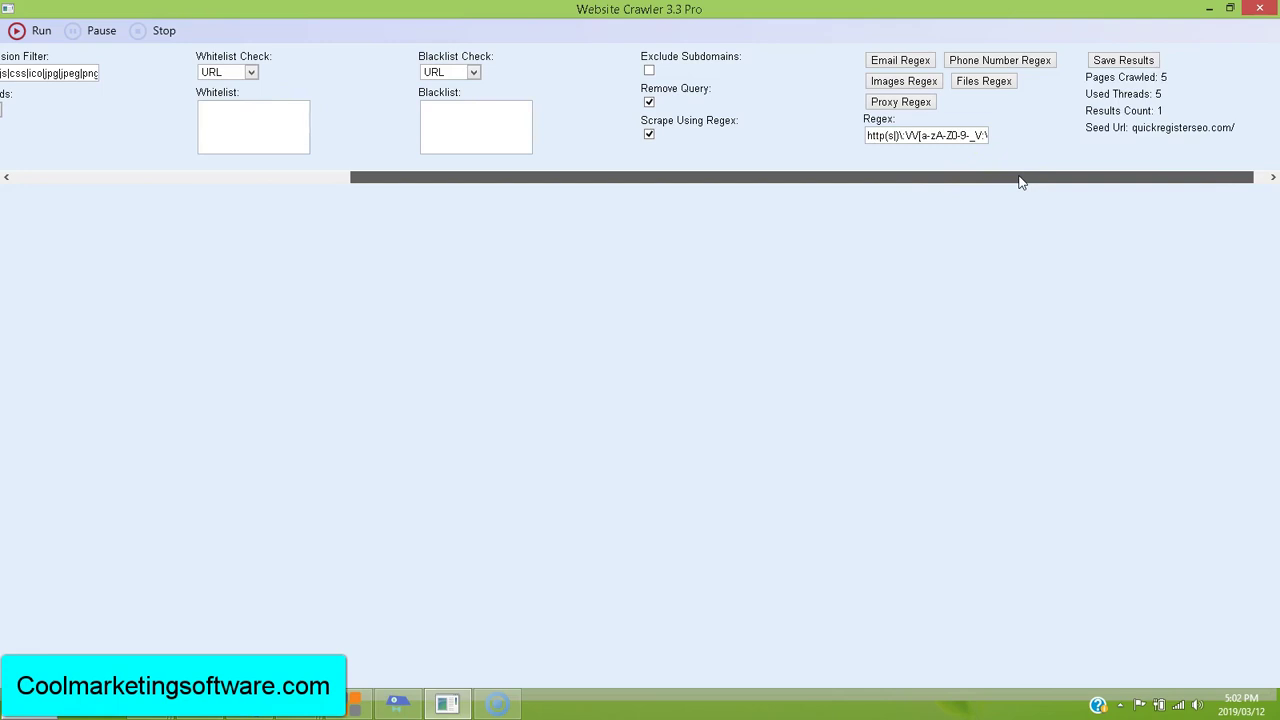
Save the crawl results again as test4.csv
{"action": "left_click", "coordinate": [1121, 62]}
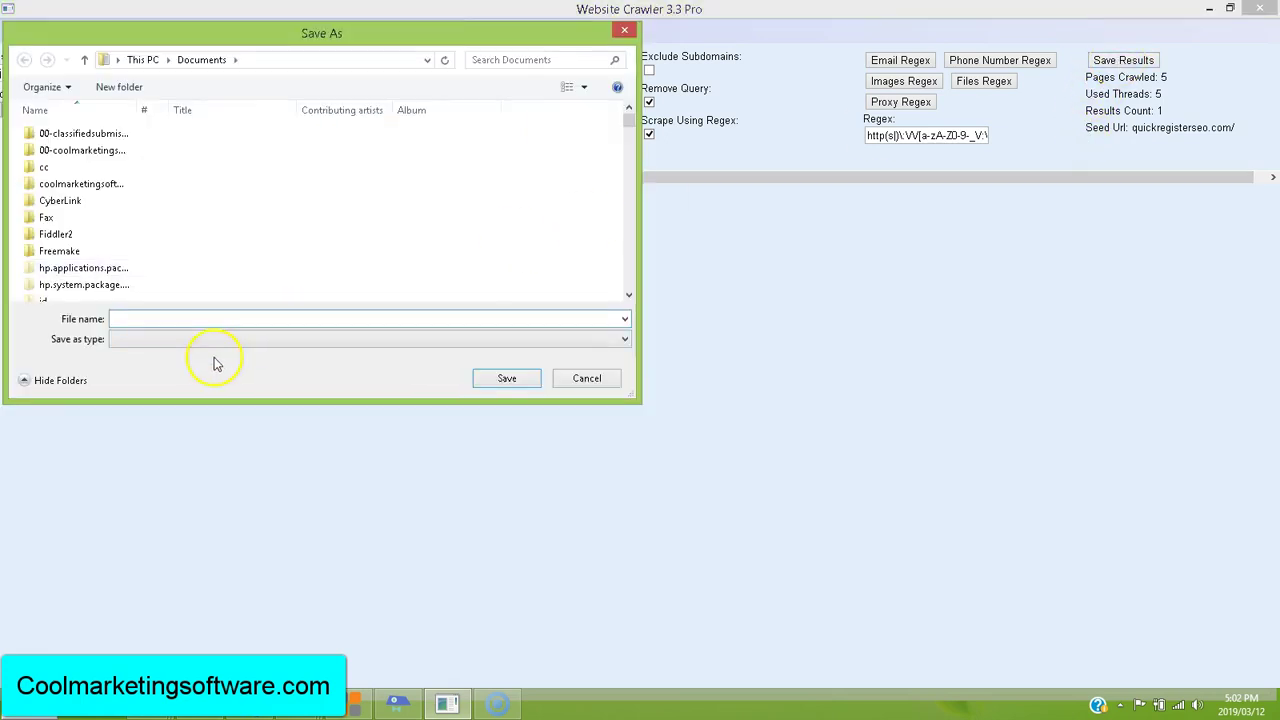
{"action": "type", "text": "test4.csv"}
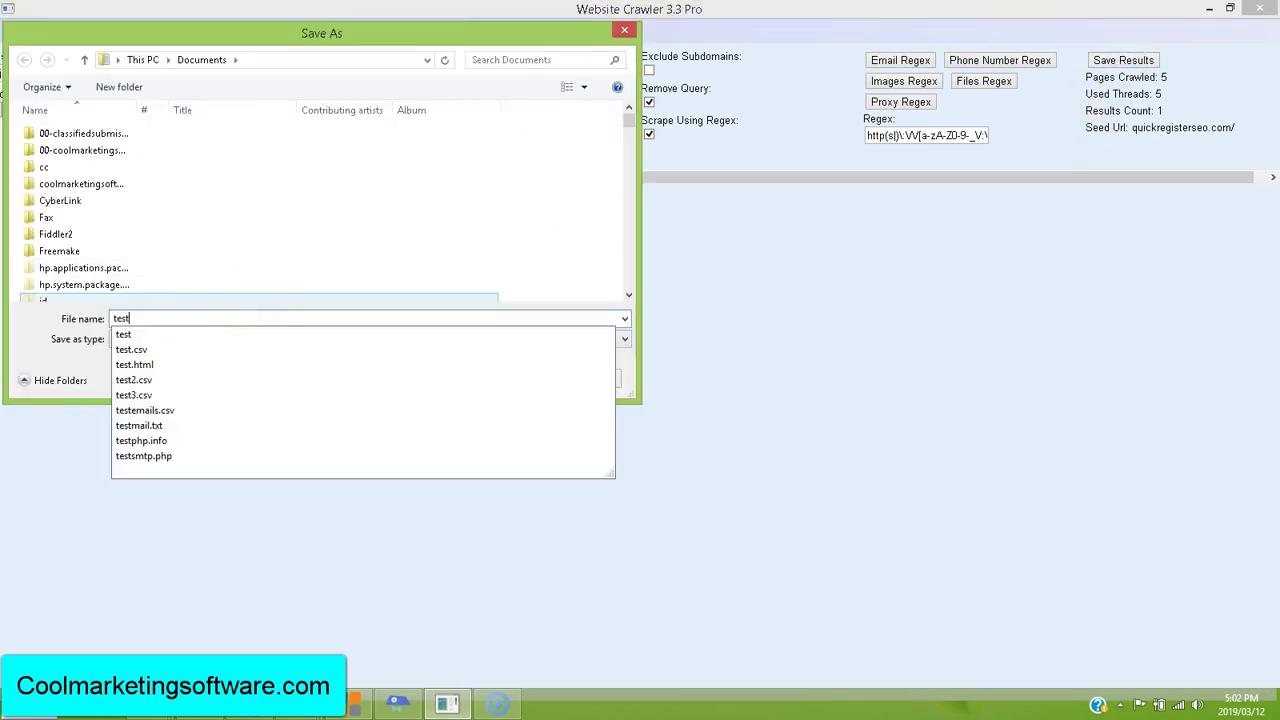
{"action": "left_click", "coordinate": [507, 378]}
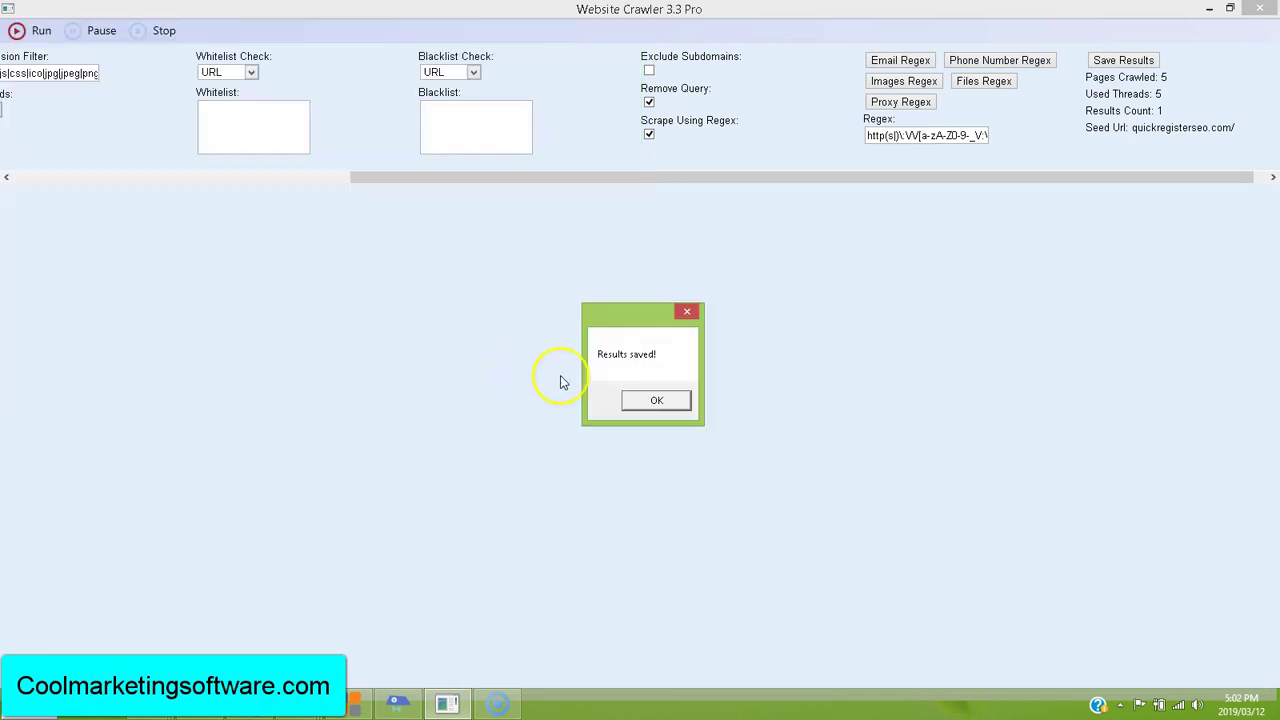
{"action": "left_click", "coordinate": [655, 402]}
Open test4 from Documents in TextPad
{"action": "left_click", "coordinate": [1122, 64]}
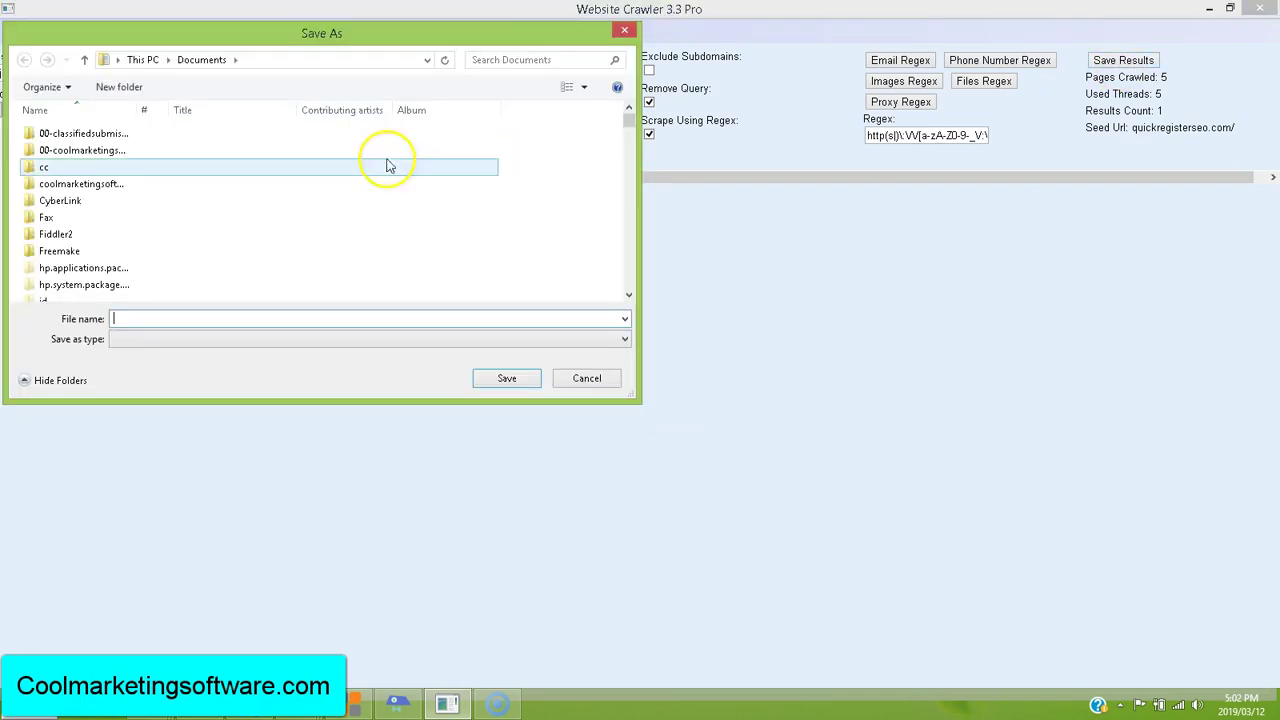
{"action": "scroll", "coordinate": [646, 249], "scroll_direction": "down", "scroll_amount": 10}
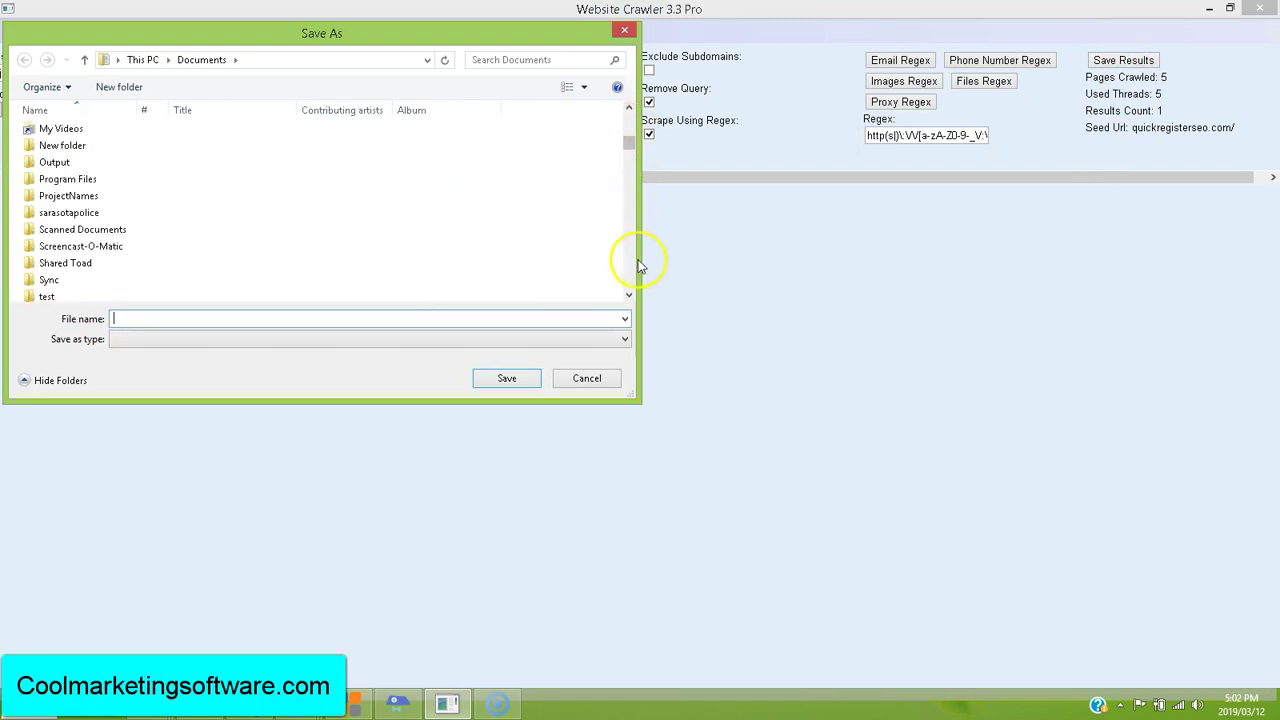
{"action": "scroll", "coordinate": [627, 163], "scroll_direction": "down", "scroll_amount": 5}
{"action": "left_click_drag", "start_coordinate": [627, 163], "coordinate": [646, 271]}
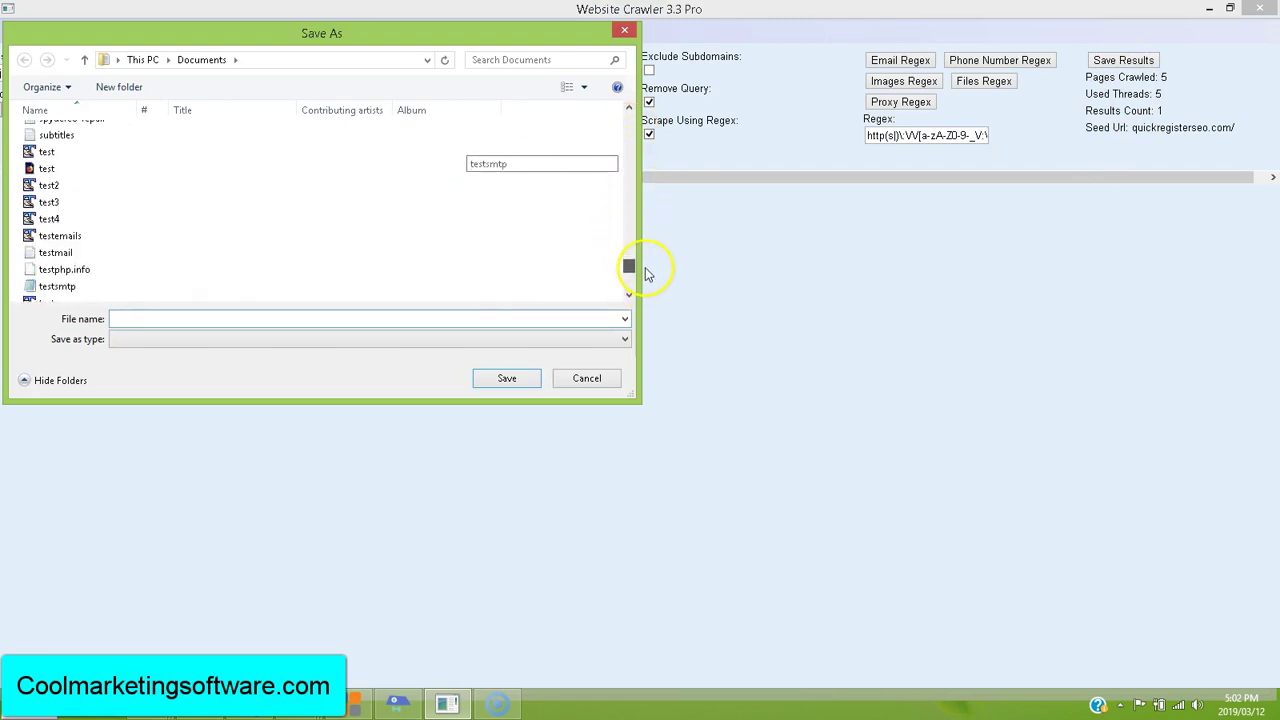
{"action": "left_click", "coordinate": [50, 220]}
{"action": "right_click", "coordinate": [53, 224]}
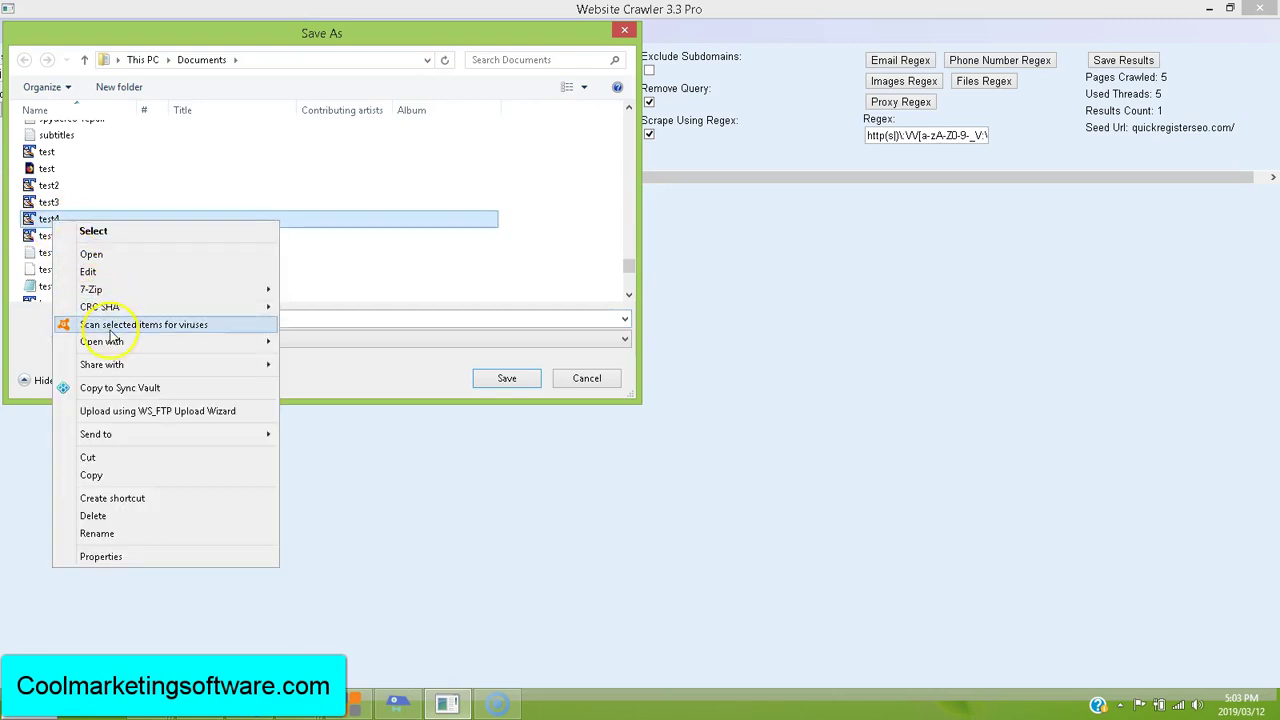
{"action": "mouse_move", "coordinate": [200, 342]}
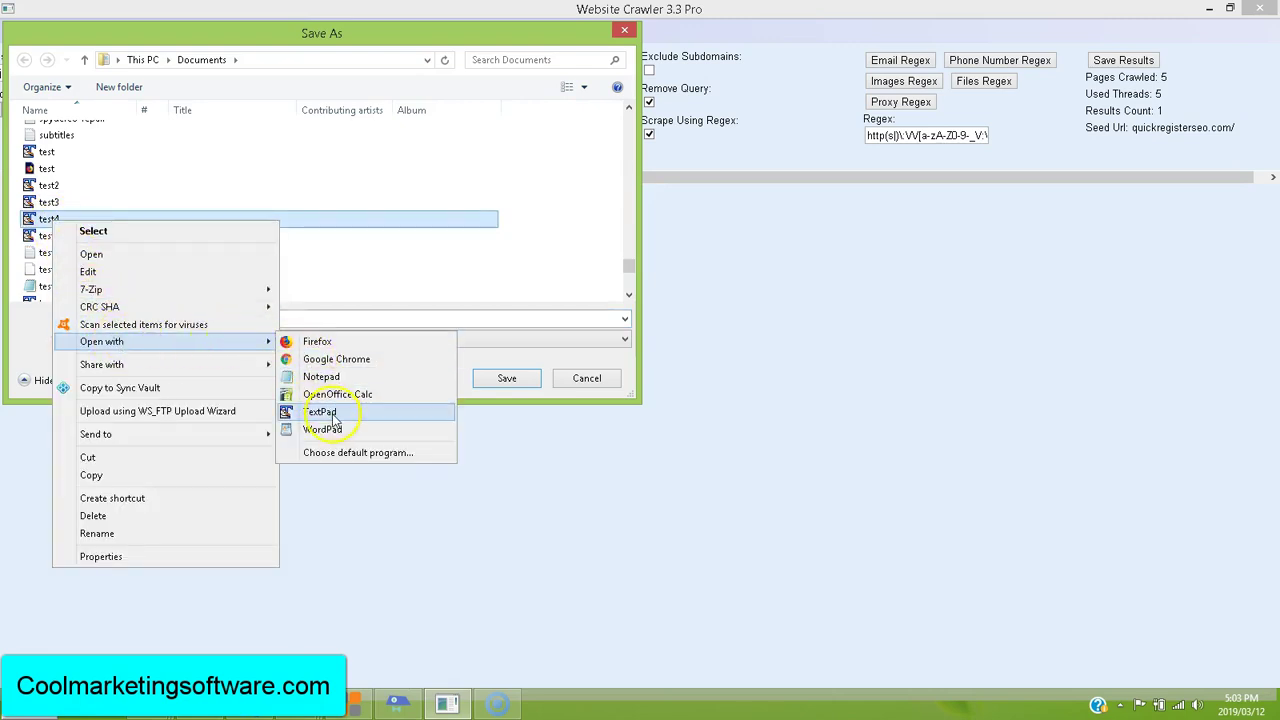
{"action": "left_click", "coordinate": [322, 411]}
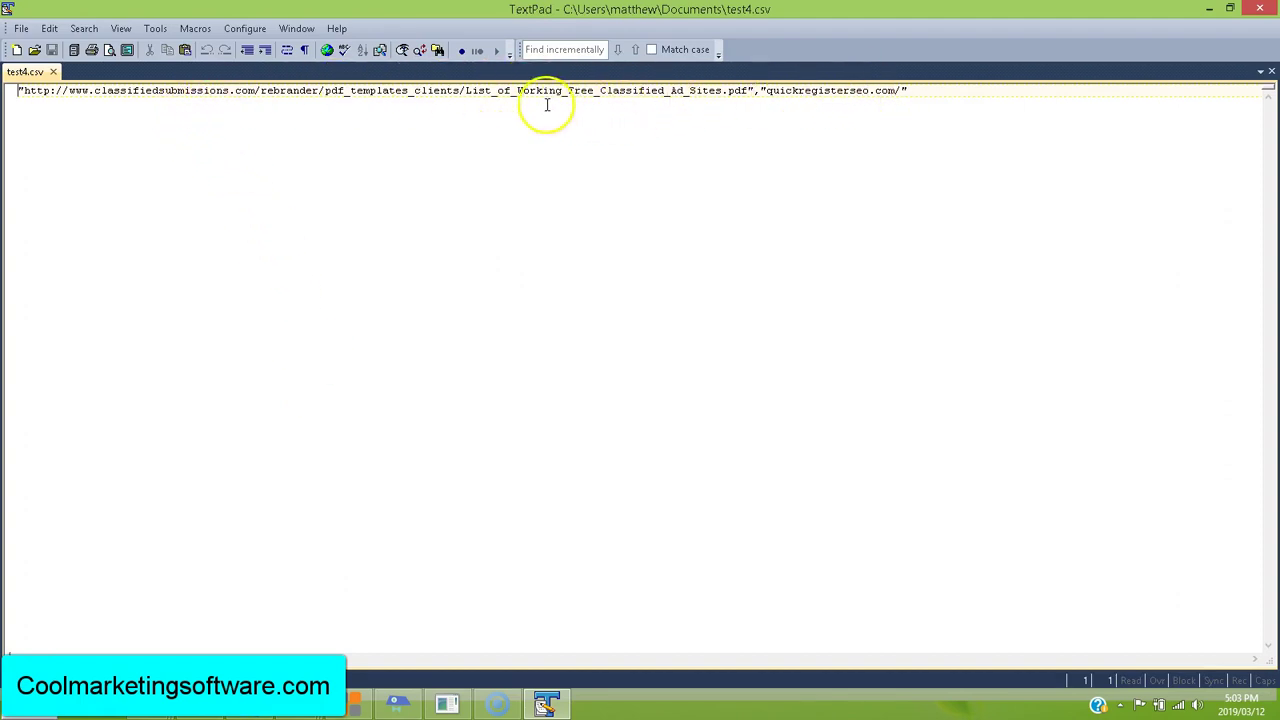
Select the List_of_Working_Free_Classified_Ad_Sites.pdf link in test4.csv's only row
{"action": "left_click_drag", "start_coordinate": [748, 92], "coordinate": [46, 120]}
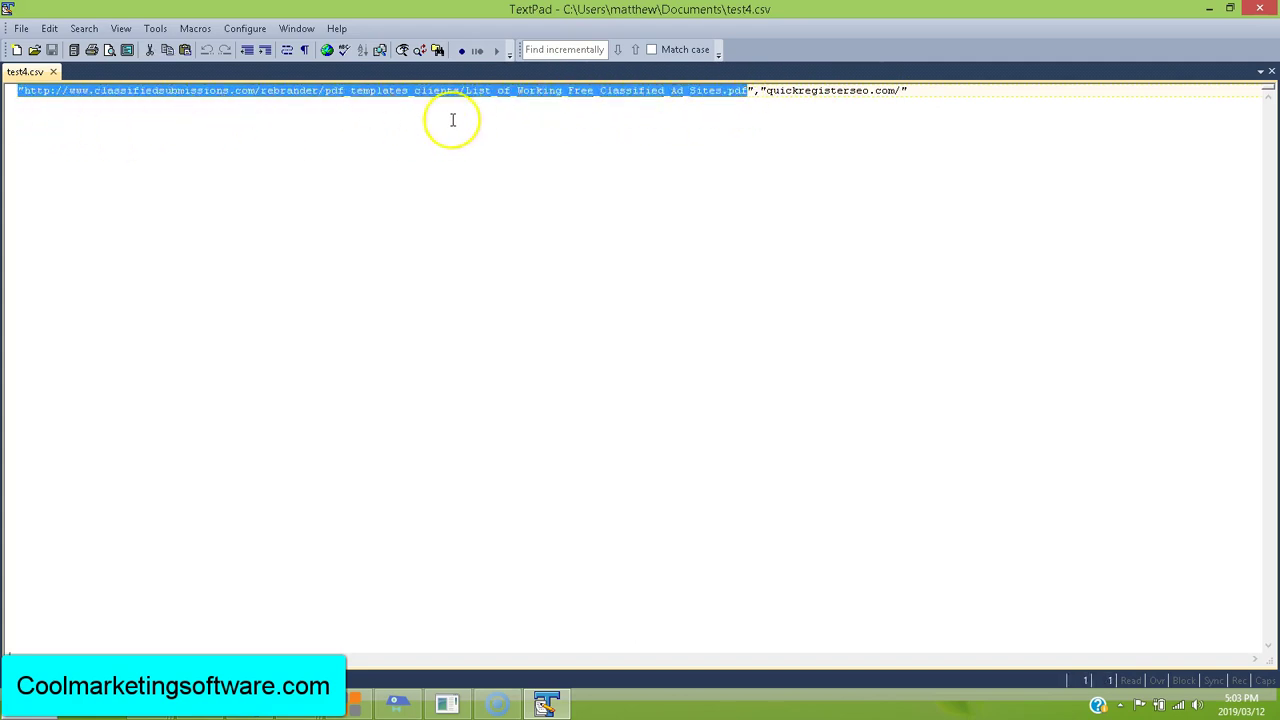
Close TextPad, cancel the Save As dialog and acknowledge the CSV-format warning
{"action": "left_click", "coordinate": [1262, 12]}
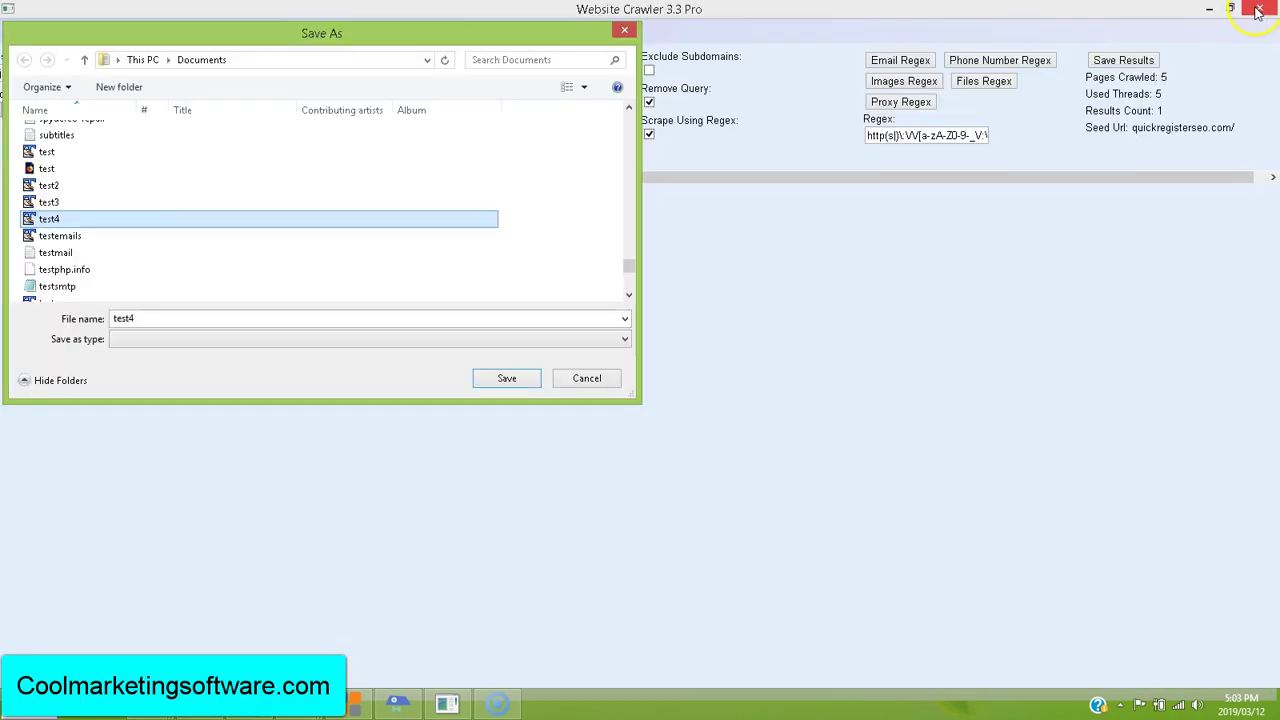
{"action": "left_click", "coordinate": [617, 18]}
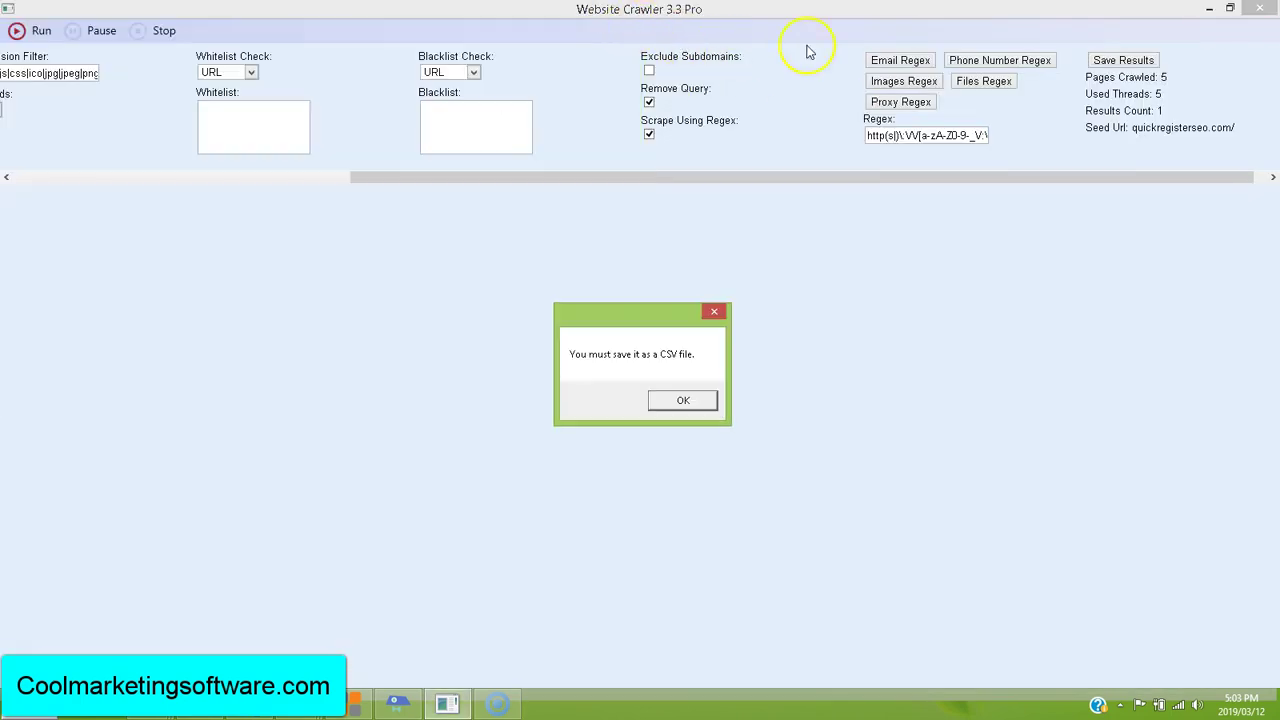
{"action": "left_click", "coordinate": [672, 402]}
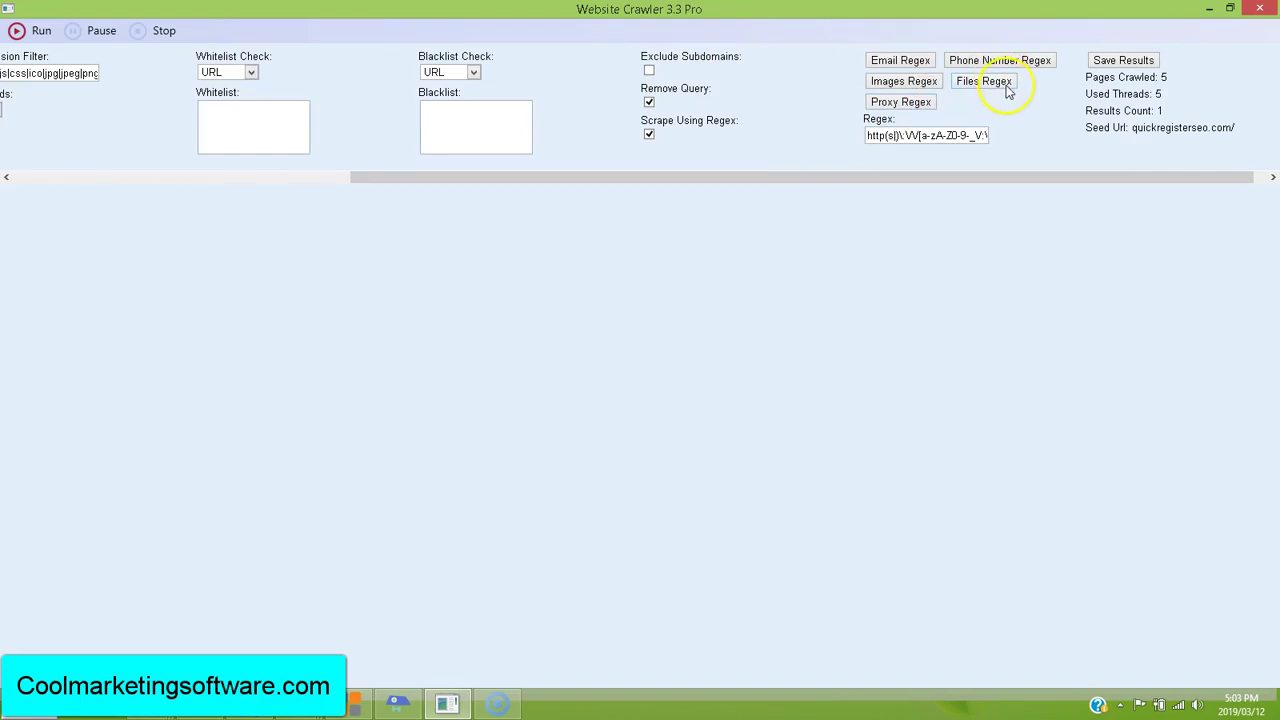
Scroll the settings back to review the seed URL entry, the Proxies list and the User Agent field
{"action": "left_click_drag", "start_coordinate": [500, 185], "coordinate": [237, 180]}
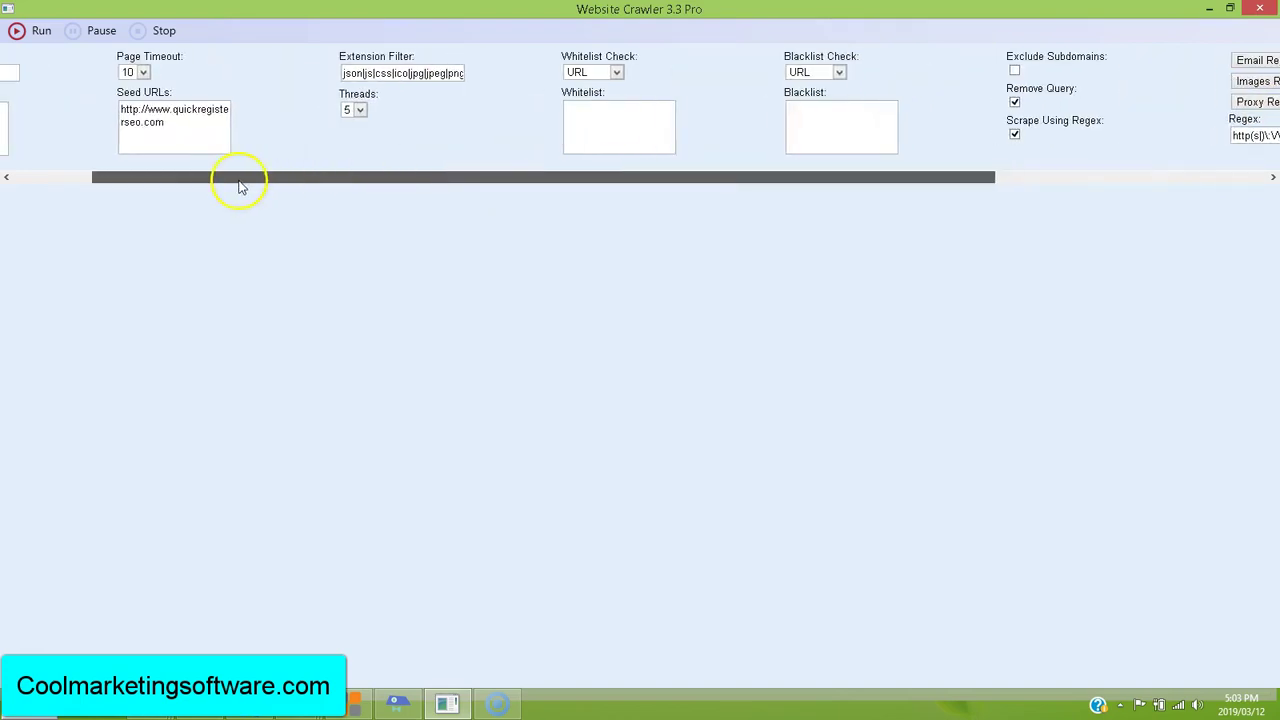
{"action": "left_click", "coordinate": [196, 124]}
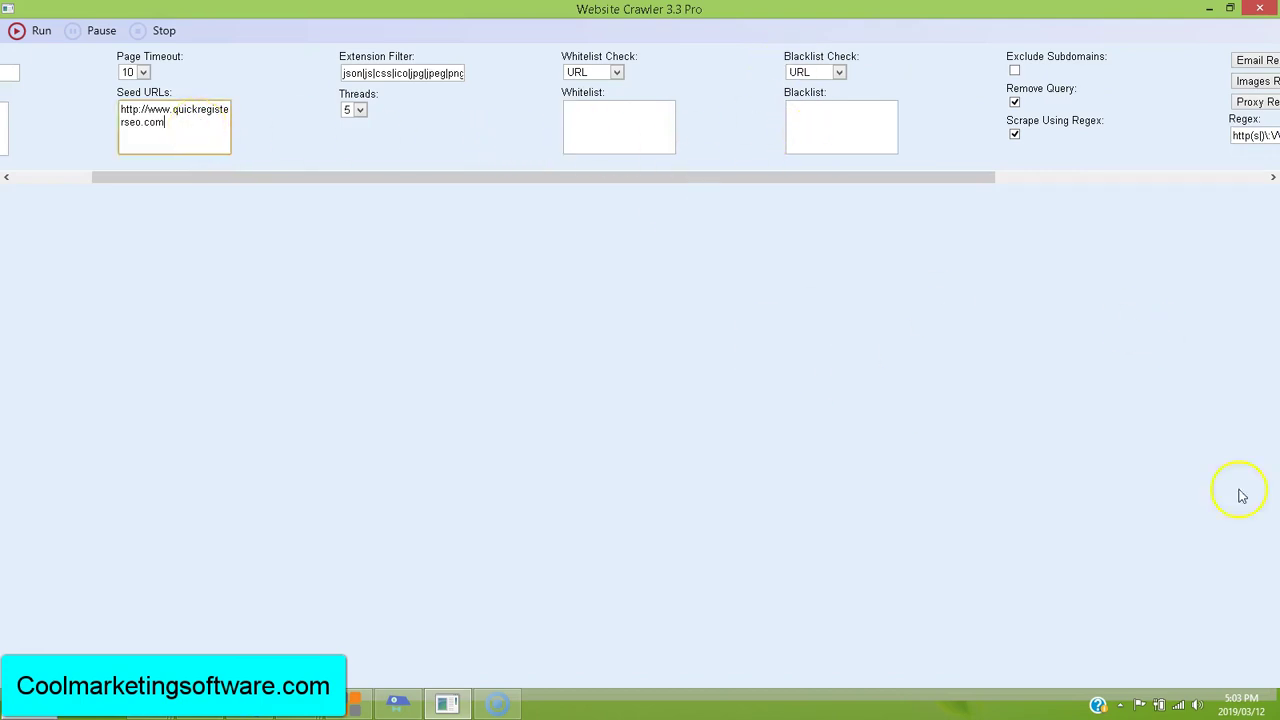
{"action": "left_click_drag", "start_coordinate": [575, 183], "coordinate": [448, 188]}
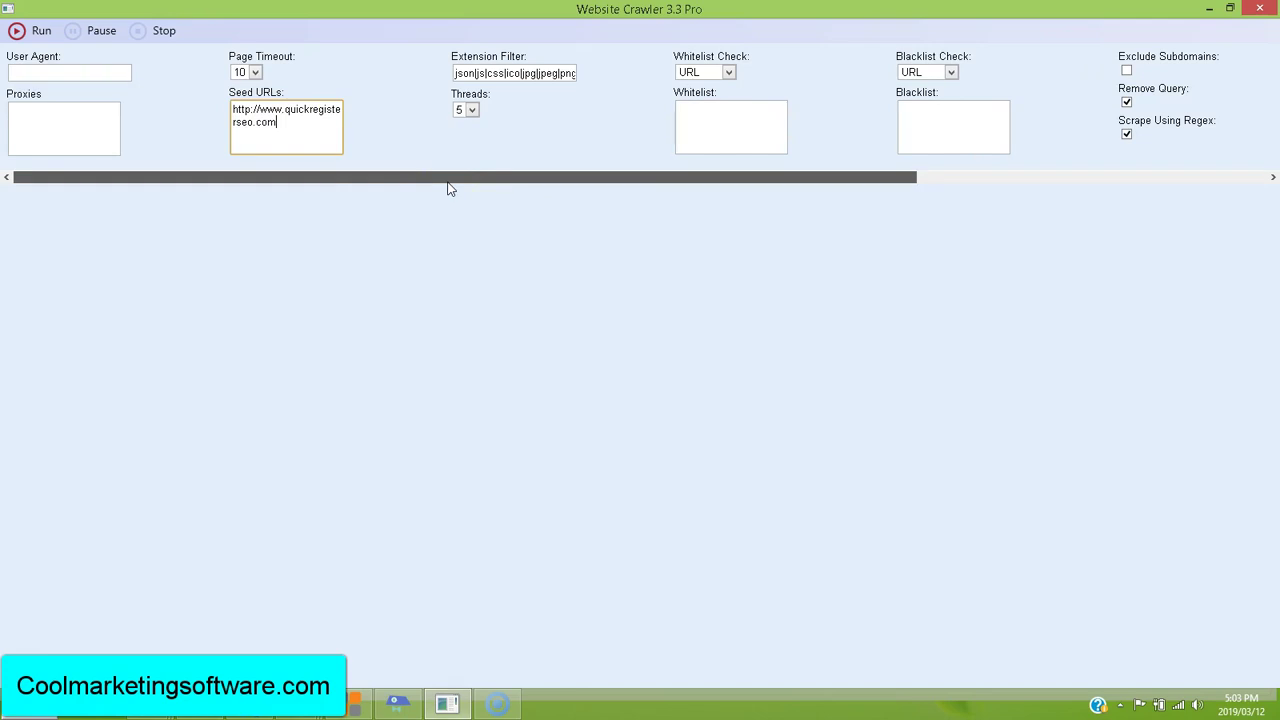
{"action": "left_click_drag", "start_coordinate": [498, 180], "coordinate": [313, 185]}
{"action": "left_click", "coordinate": [77, 128]}
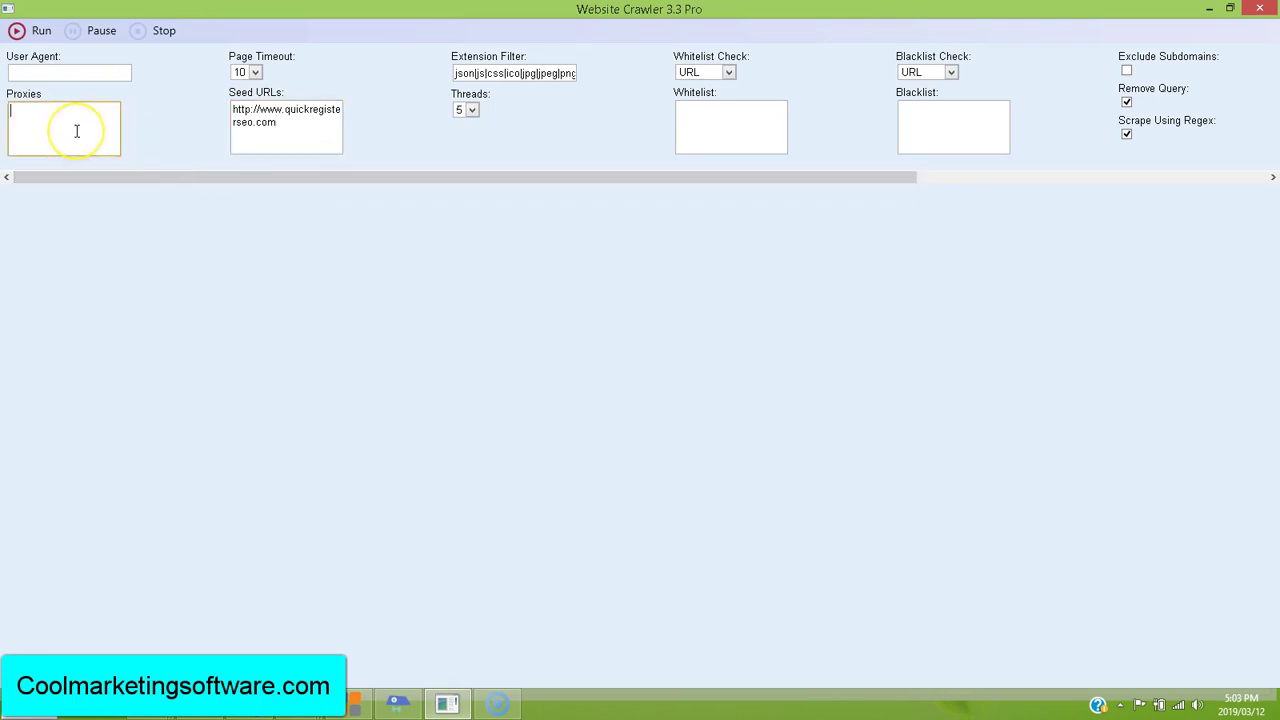
{"action": "left_click", "coordinate": [88, 76]}
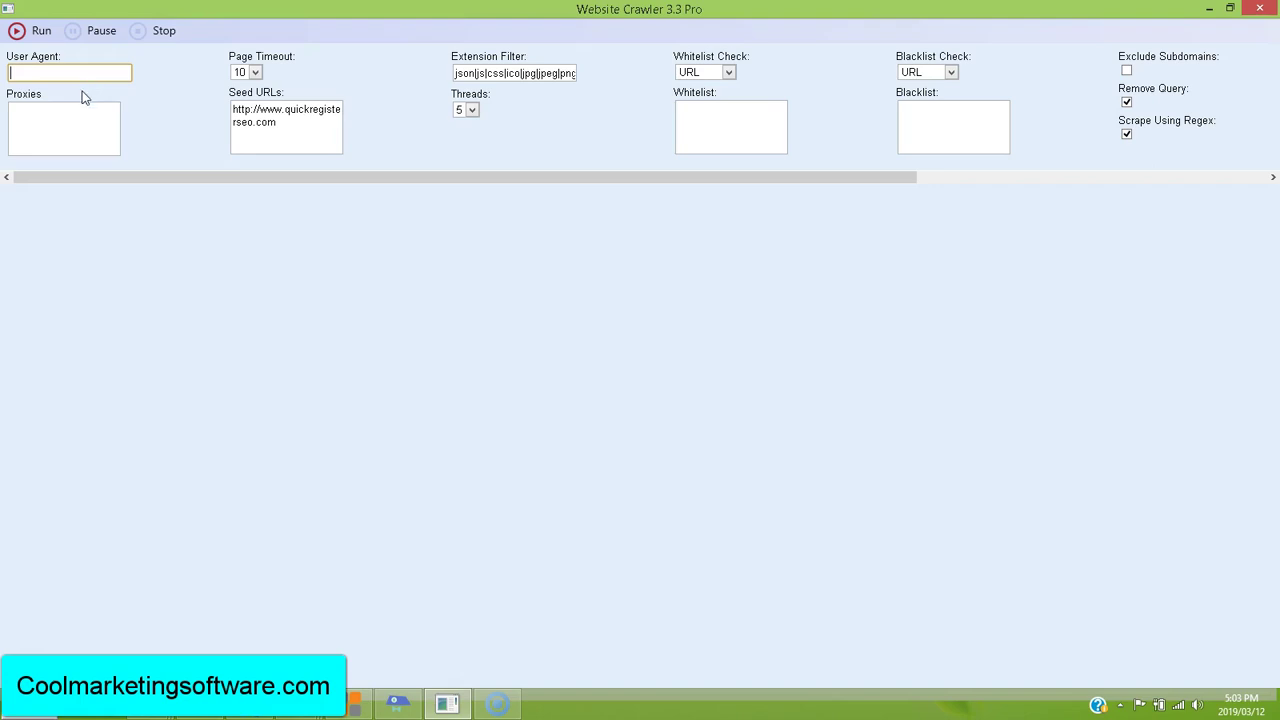
{"action": "left_click", "coordinate": [64, 122]}
Set the Whitelist Check dropdown to match on Innertext
{"action": "left_click", "coordinate": [723, 123]}
{"action": "left_click", "coordinate": [731, 73]}
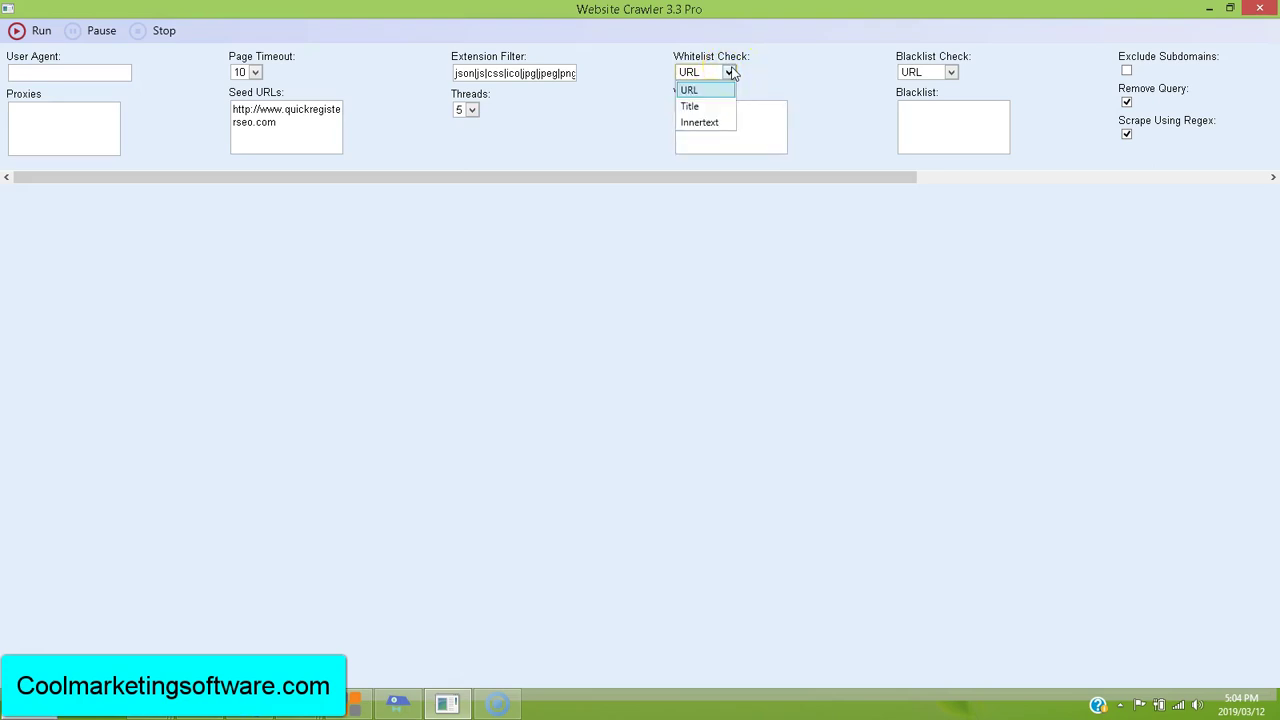
{"action": "left_click", "coordinate": [704, 124]}
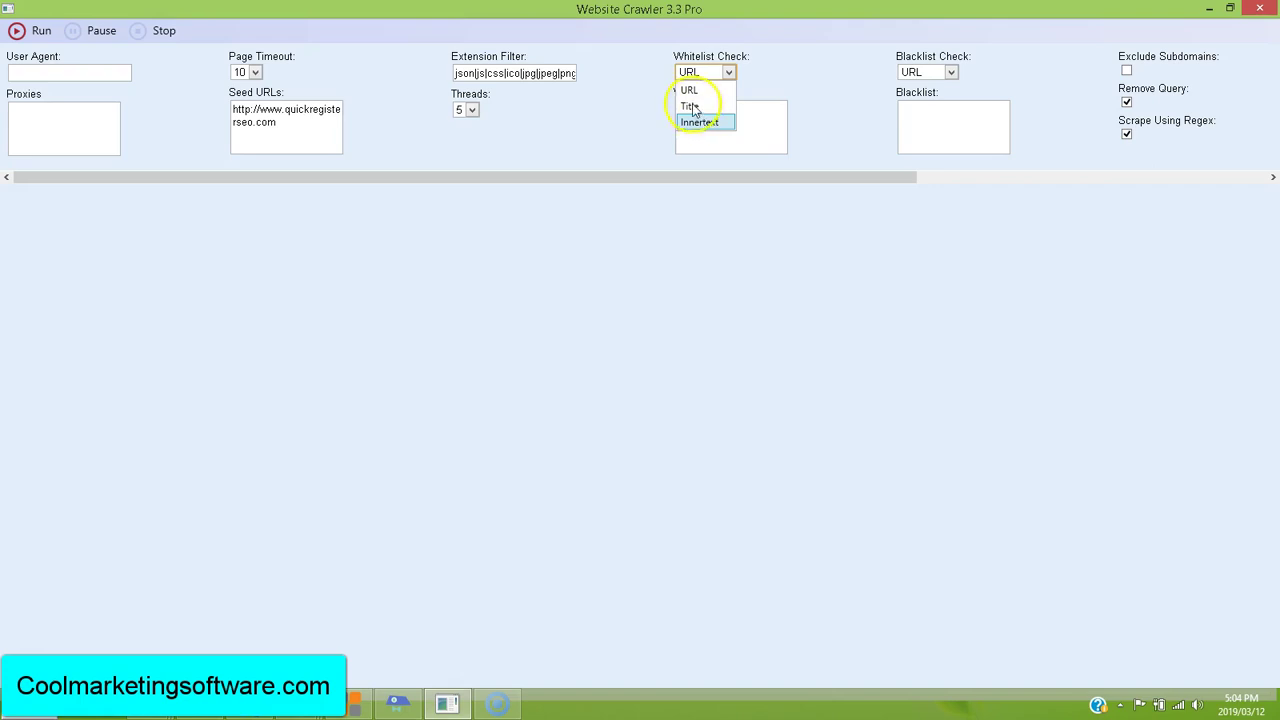
{"action": "left_click", "coordinate": [718, 125]}
{"action": "left_click", "coordinate": [752, 125]}
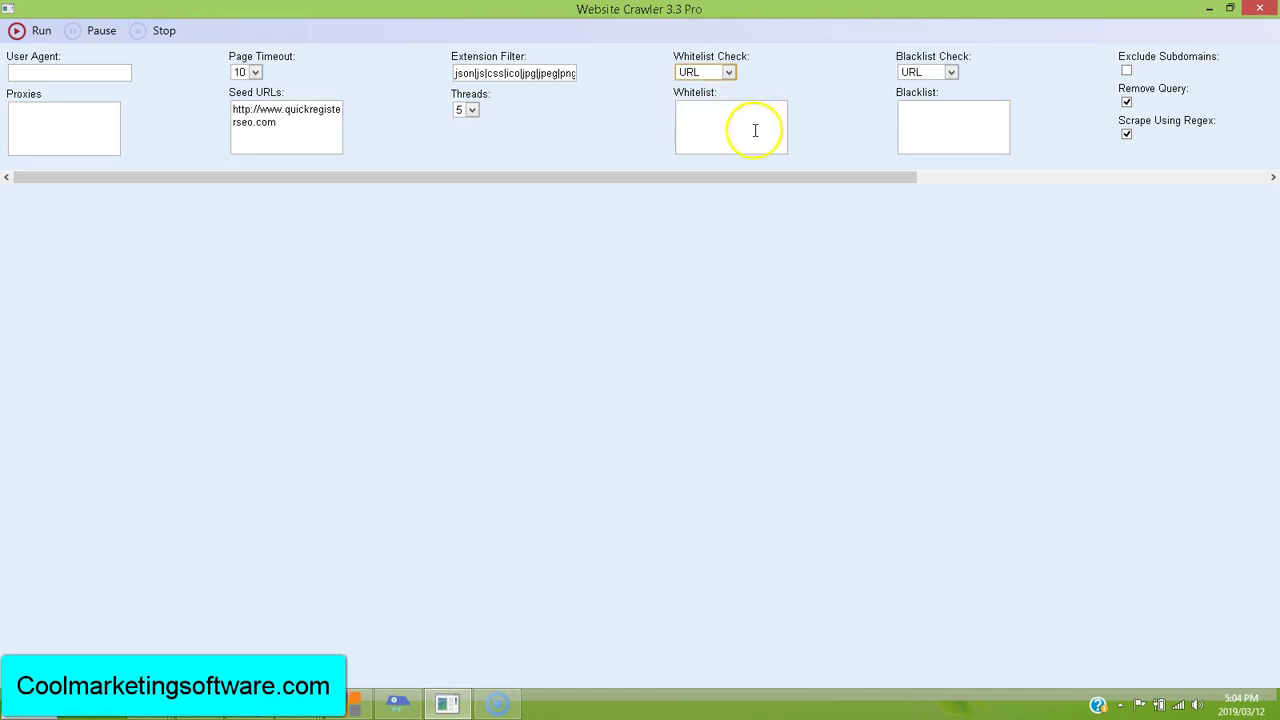
Set the Blacklist Check dropdown to match on Title
{"action": "left_click", "coordinate": [952, 74]}
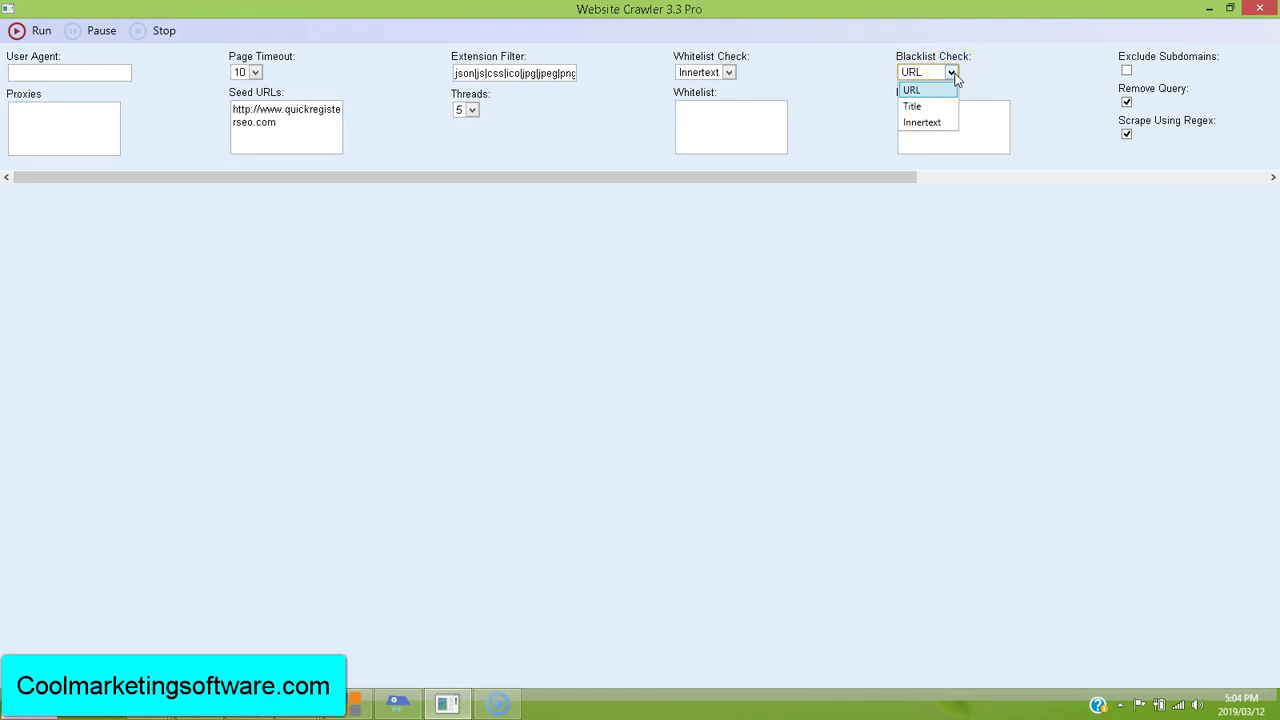
{"action": "left_click", "coordinate": [991, 128]}
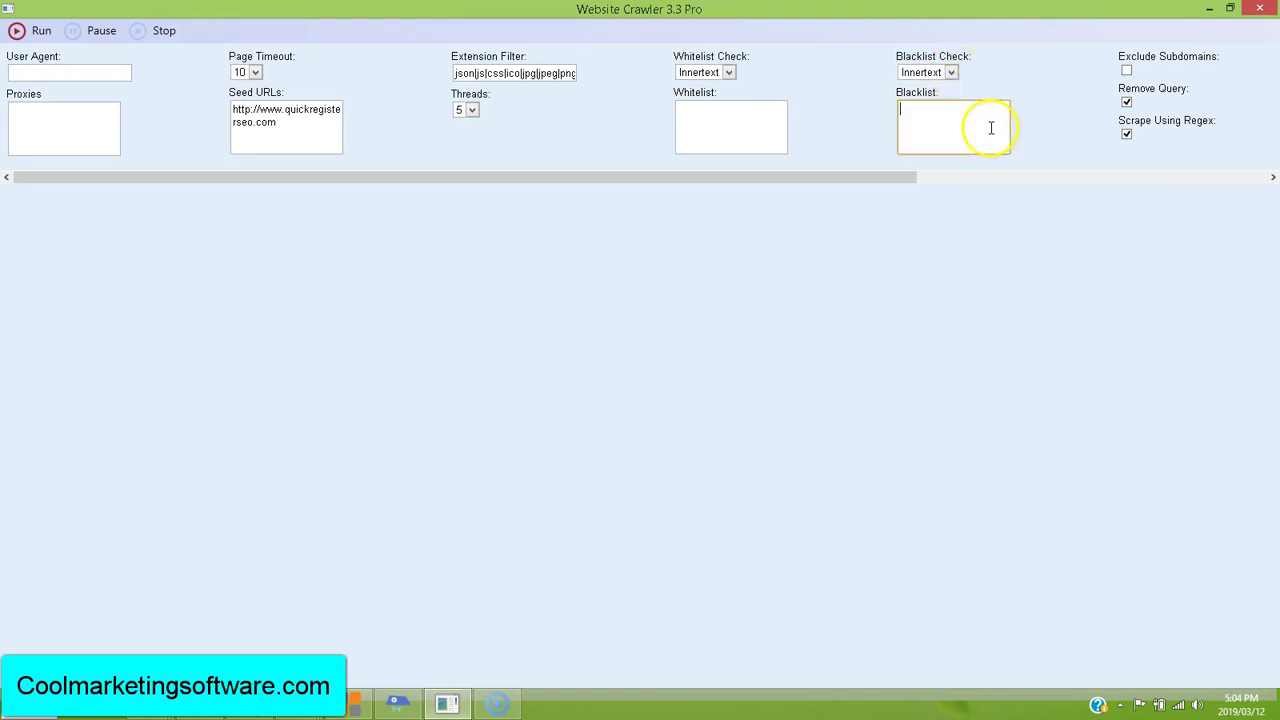
{"action": "left_click", "coordinate": [951, 73]}
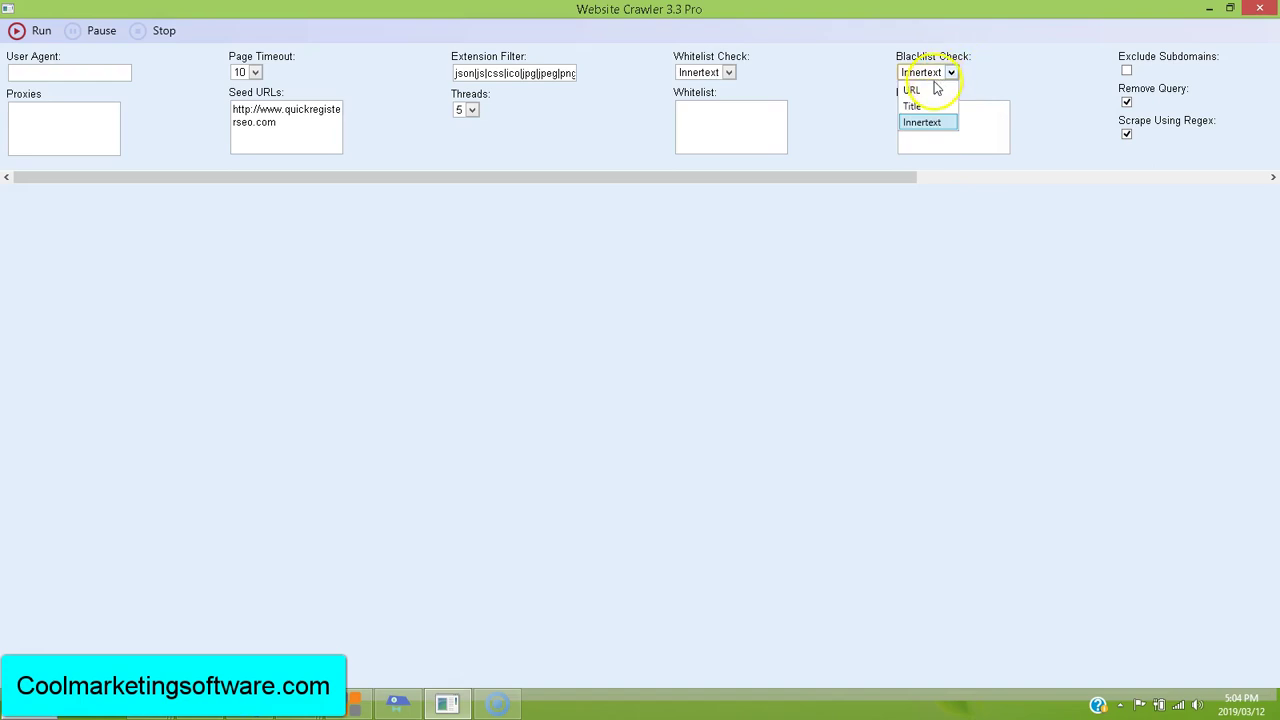
{"action": "left_click", "coordinate": [935, 89]}
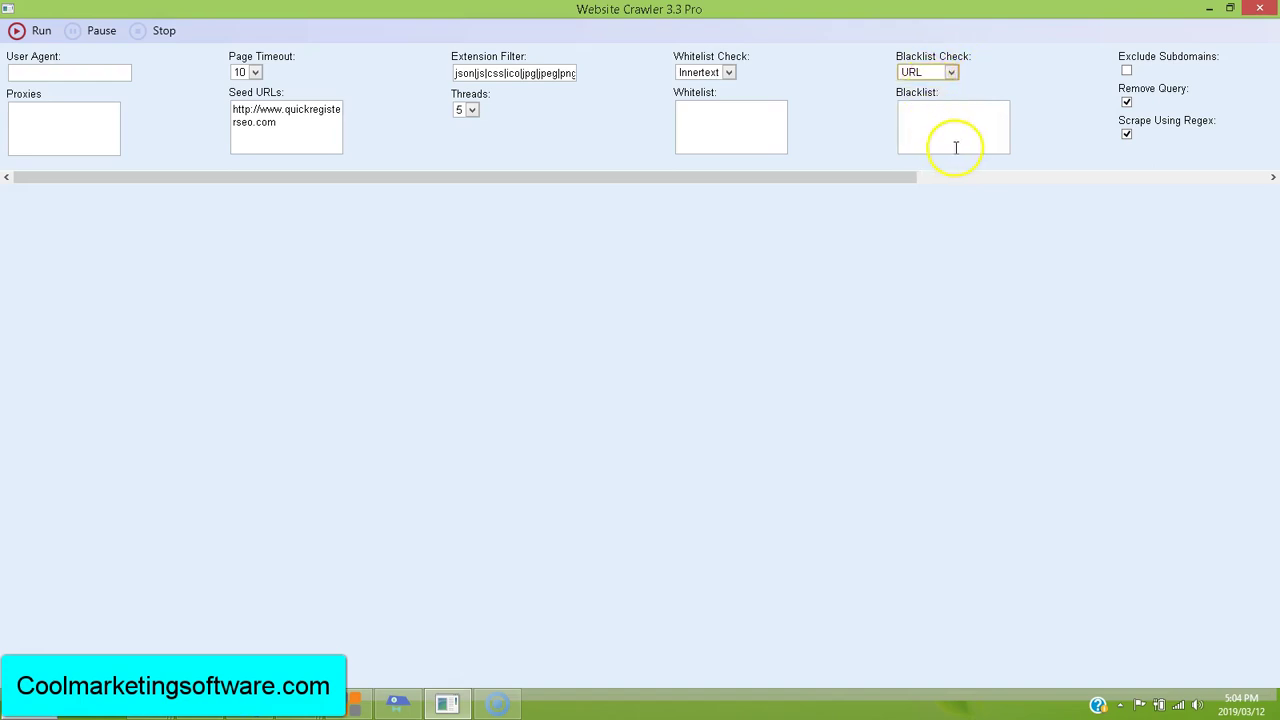
{"action": "left_click", "coordinate": [951, 74]}
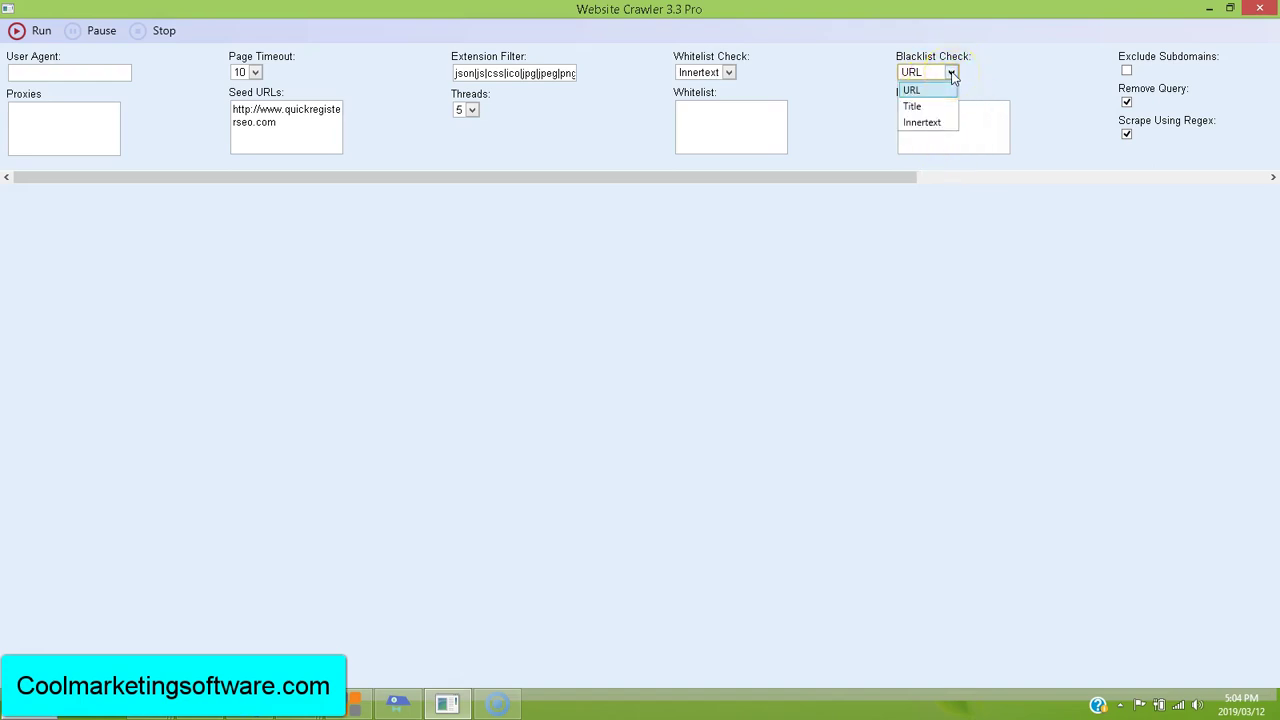
{"action": "left_click", "coordinate": [984, 119]}
{"action": "left_click", "coordinate": [930, 139]}
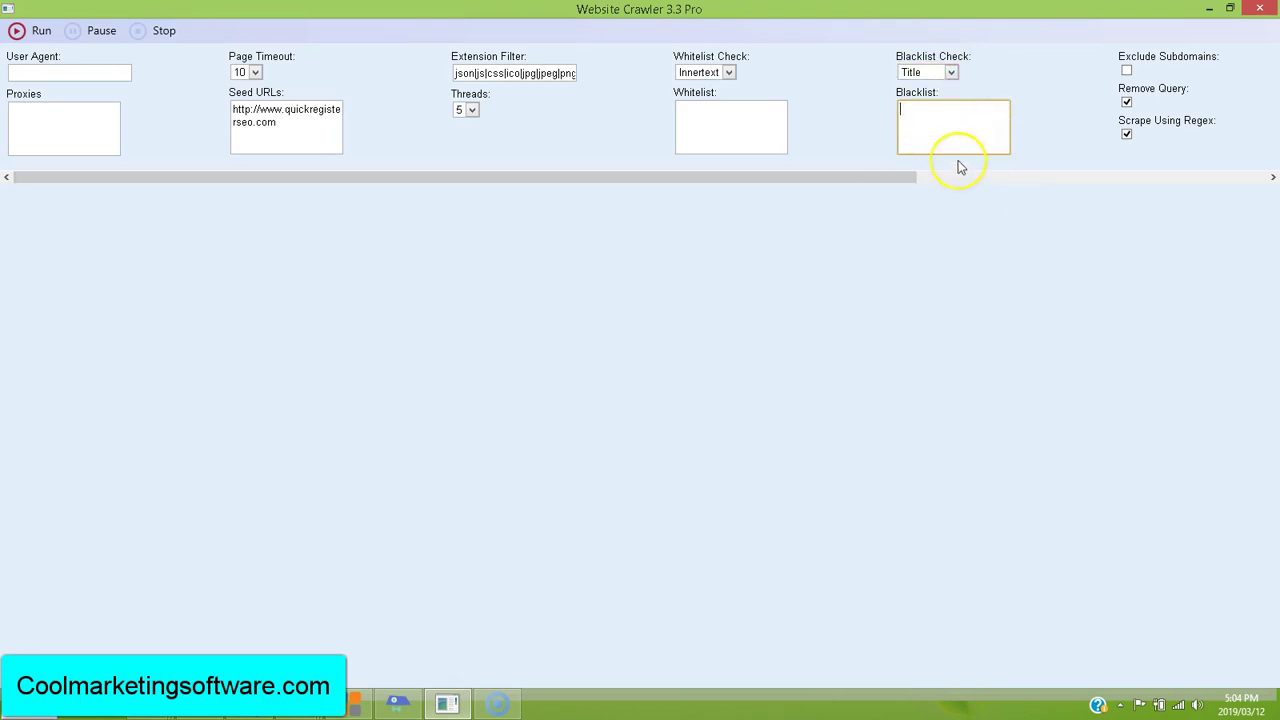
{"action": "left_click", "coordinate": [952, 141]}
{"action": "left_click", "coordinate": [255, 73]}
{"action": "left_click_drag", "start_coordinate": [258, 100], "coordinate": [260, 186]}
{"action": "left_click", "coordinate": [240, 218]}
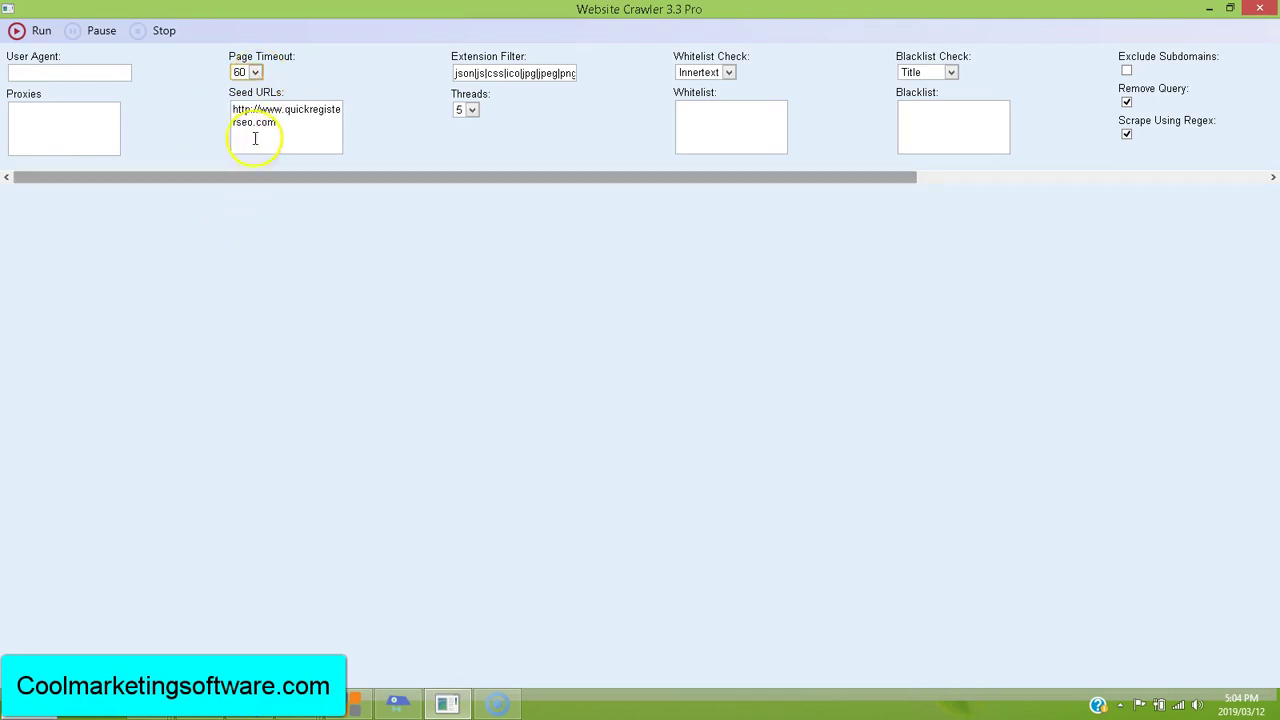
{"action": "left_click", "coordinate": [256, 76]}
{"action": "scroll", "coordinate": [250, 100], "scroll_direction": "up", "scroll_amount": 2}
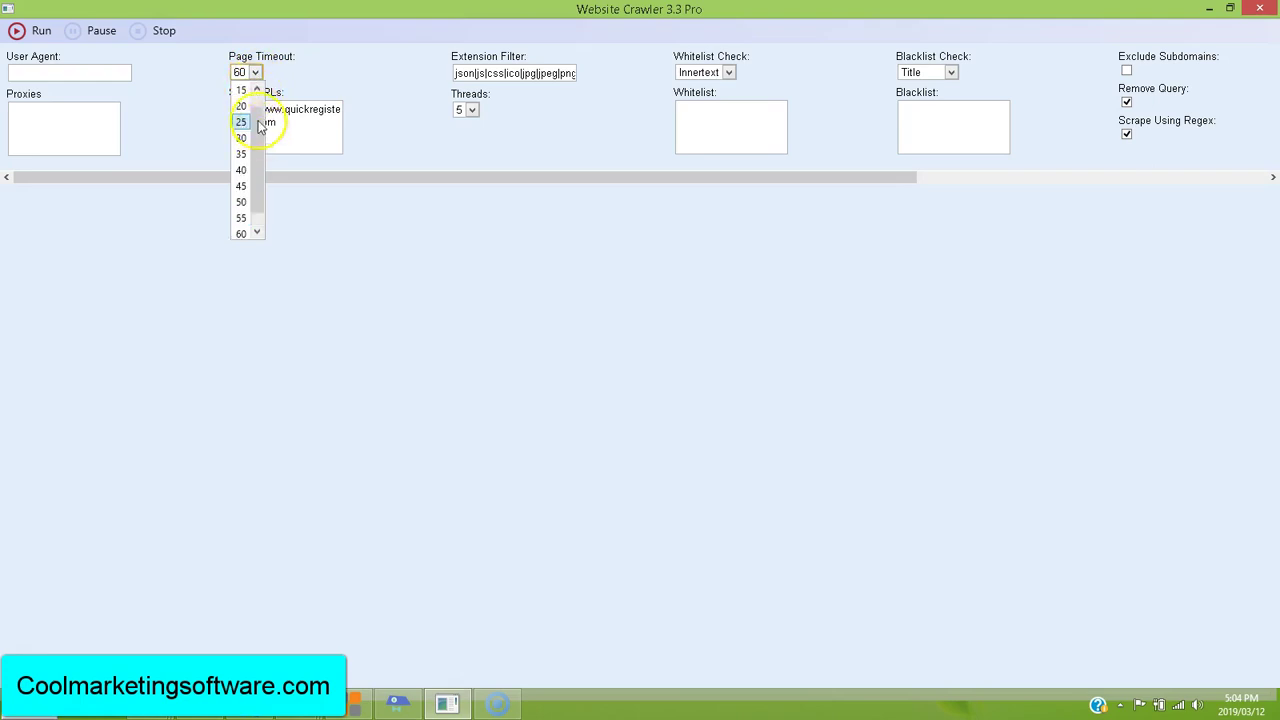
{"action": "left_click", "coordinate": [243, 90]}
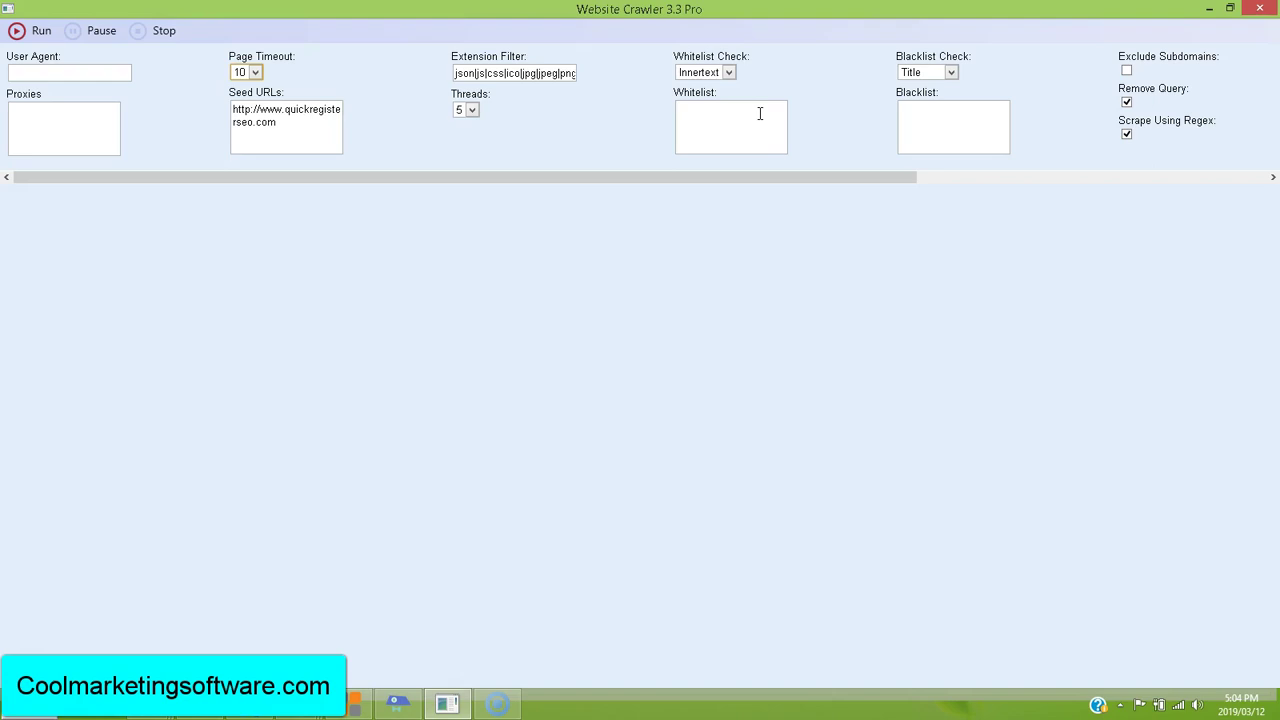
{"action": "left_click_drag", "start_coordinate": [884, 177], "coordinate": [505, 172]}
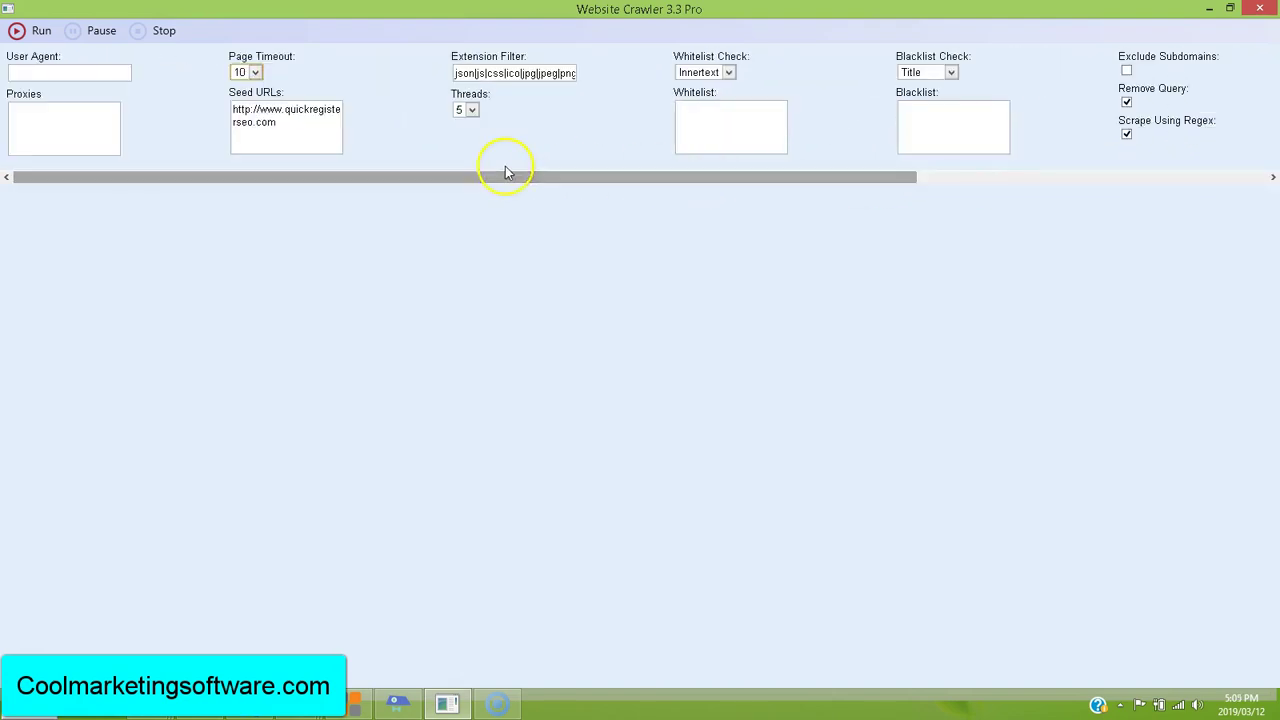